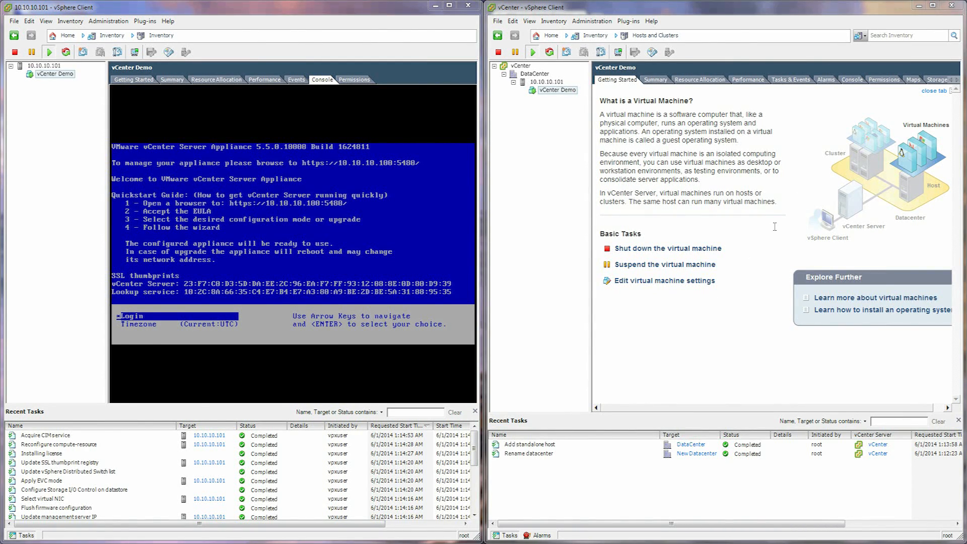
Add a virtual machine port group labelled VSM_MGT to vSwitch0 on host 10.10.10.101.
left_click(545, 83)
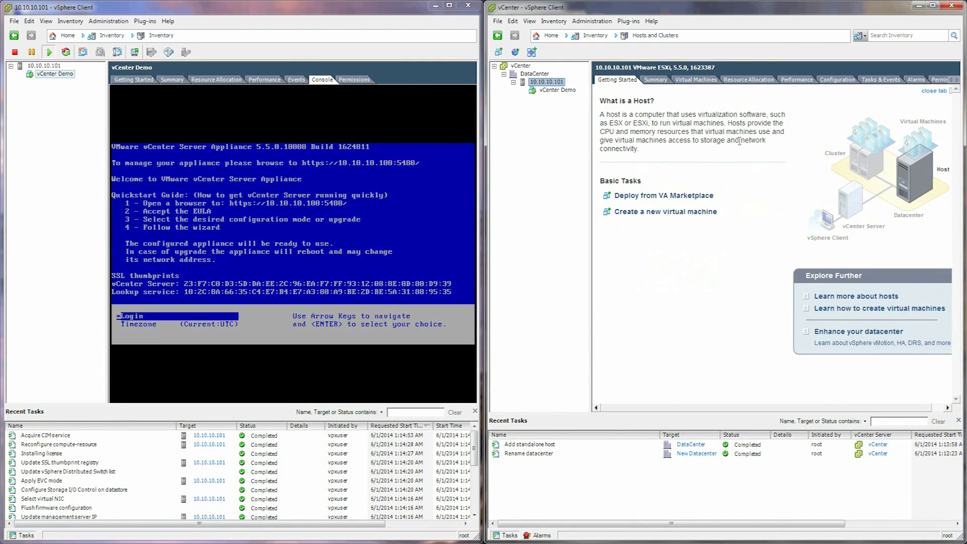
left_click(837, 80)
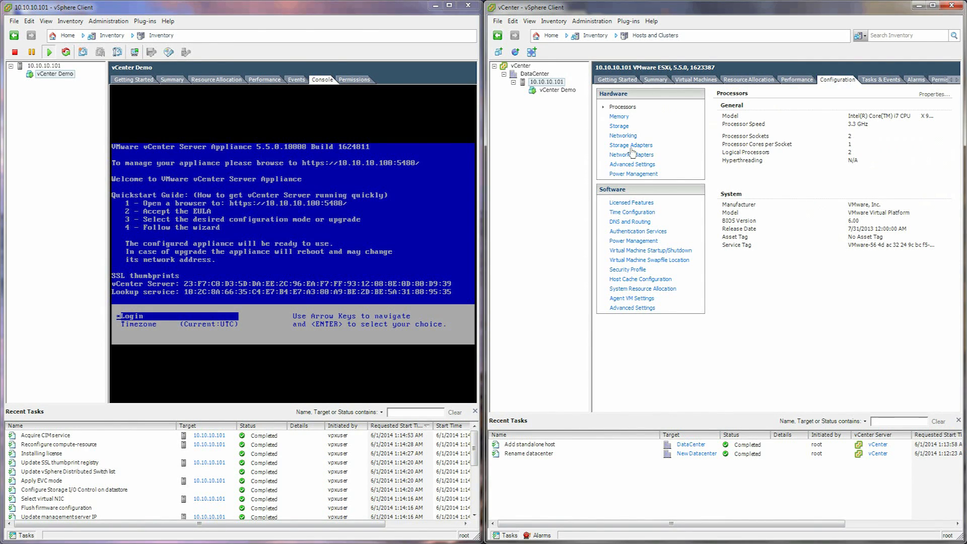
left_click(624, 136)
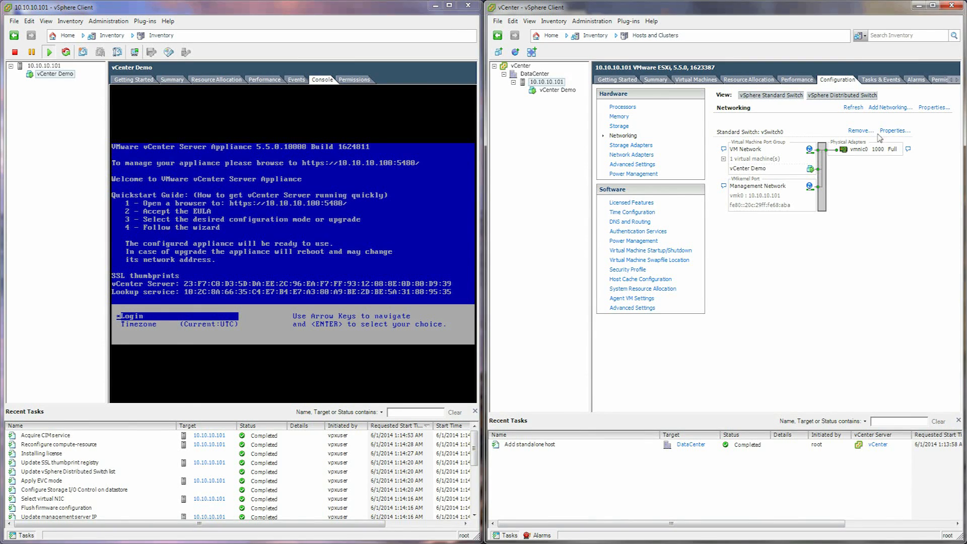
left_click(882, 108)
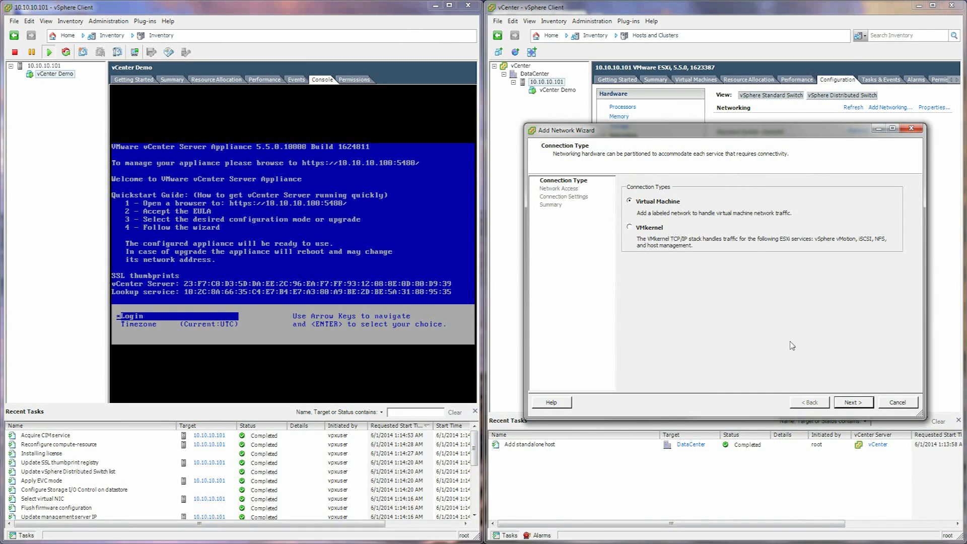
left_click(852, 403)
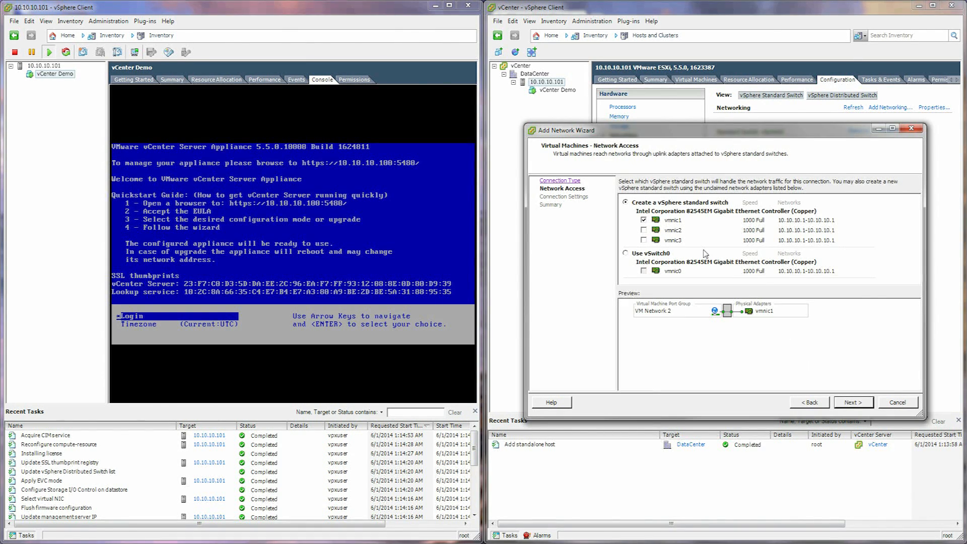
left_click(635, 255)
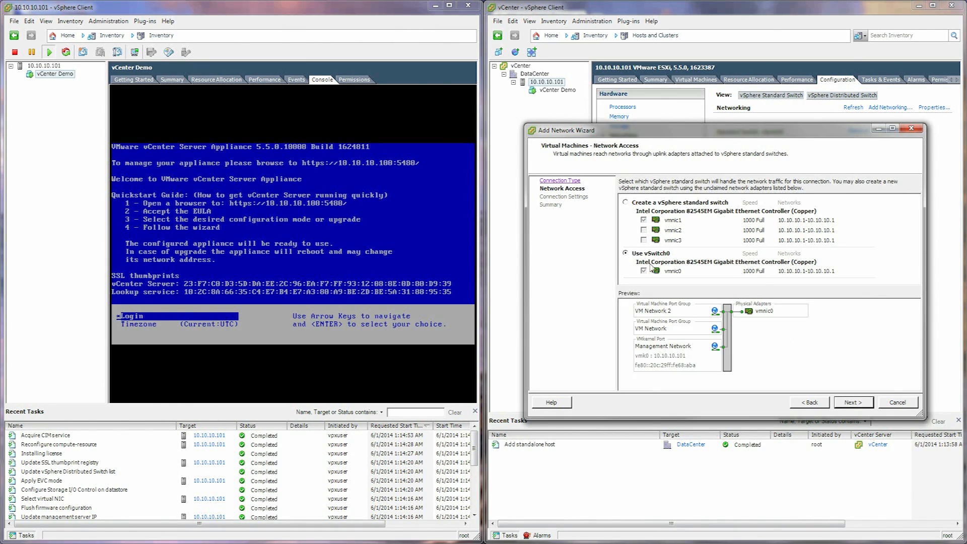
left_click(854, 403)
left_click_drag(758, 196, 664, 215)
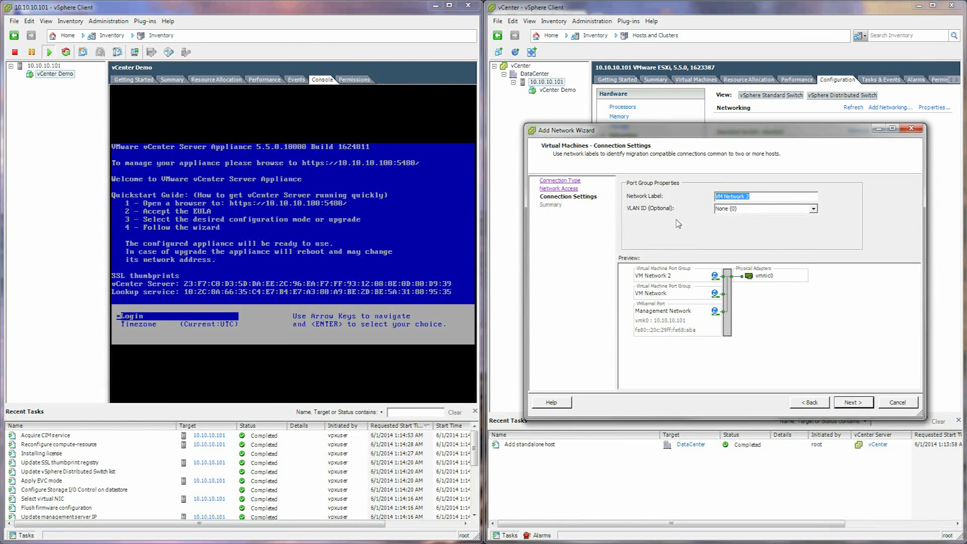
type("VSM_MGT")
left_click(856, 403)
left_click(858, 402)
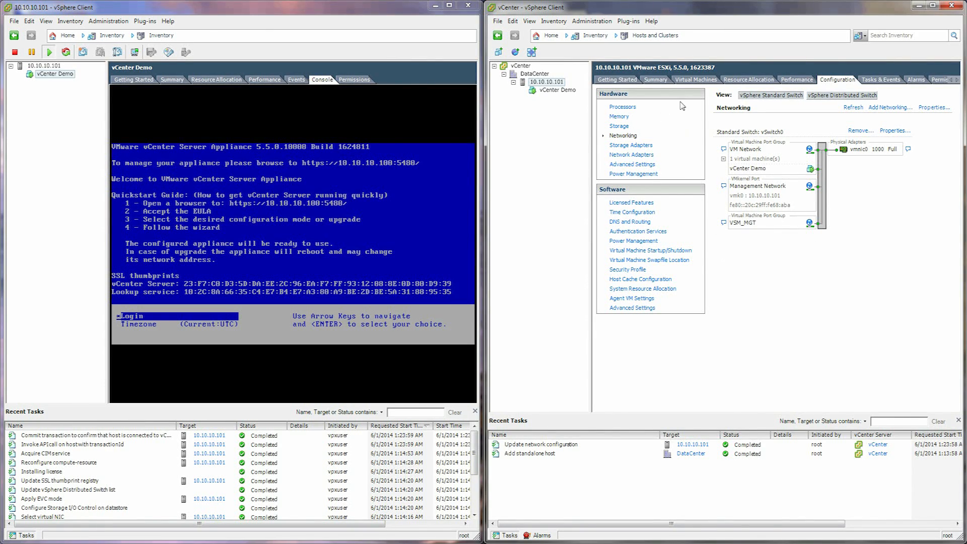
Start deploying an OVF template from nexus-1000v.4.2.1.SV2.2.2.ova in the VSM Install folder of Nexus1000v.4.2.1.SV2.2.2.
left_click(497, 22)
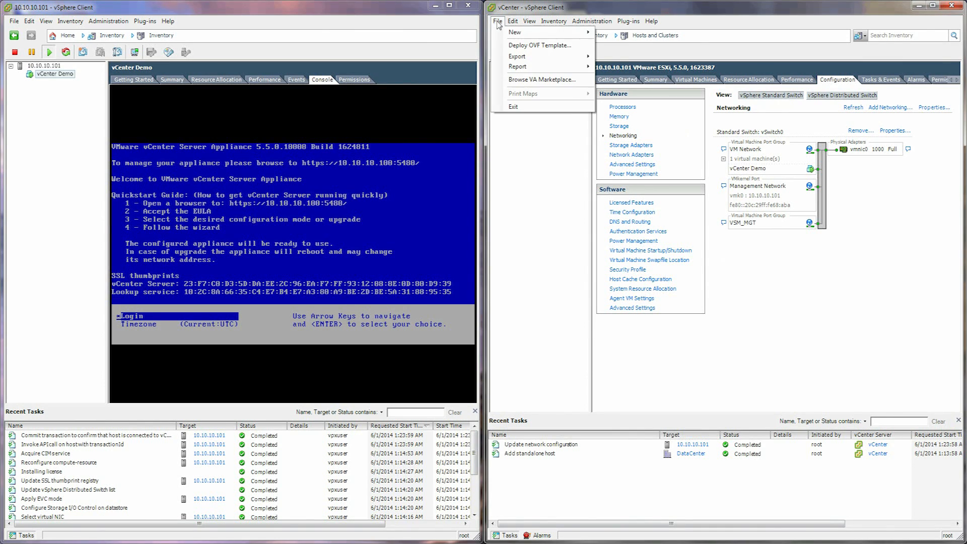
left_click(539, 45)
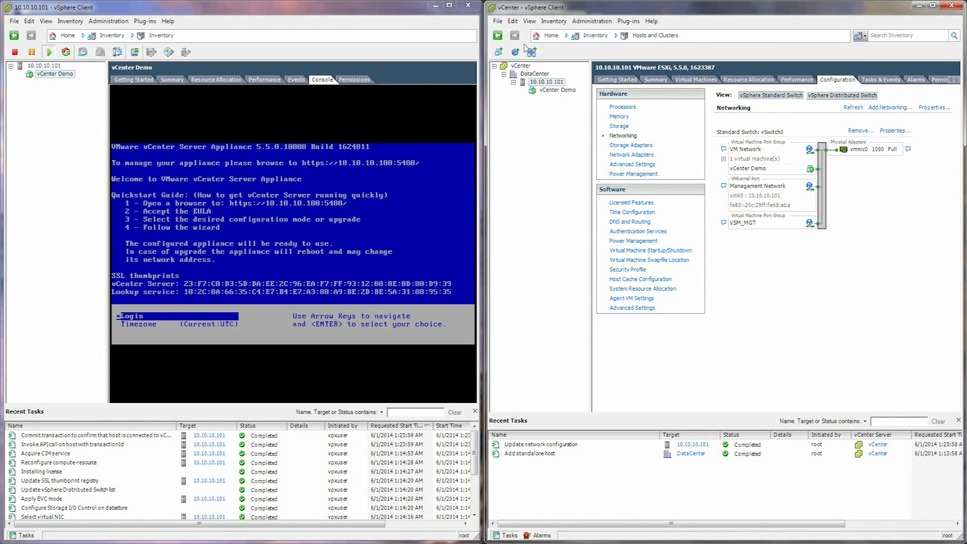
left_click(842, 214)
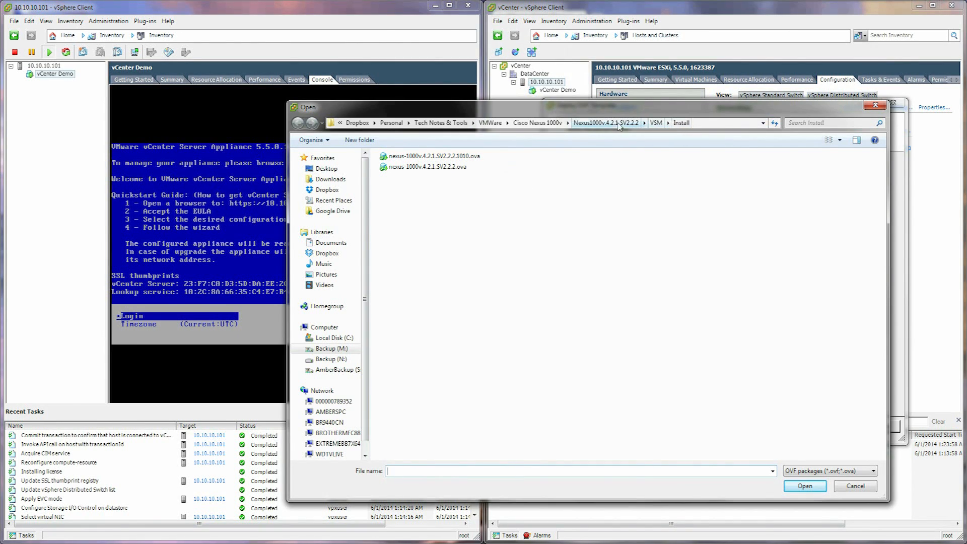
left_click(543, 124)
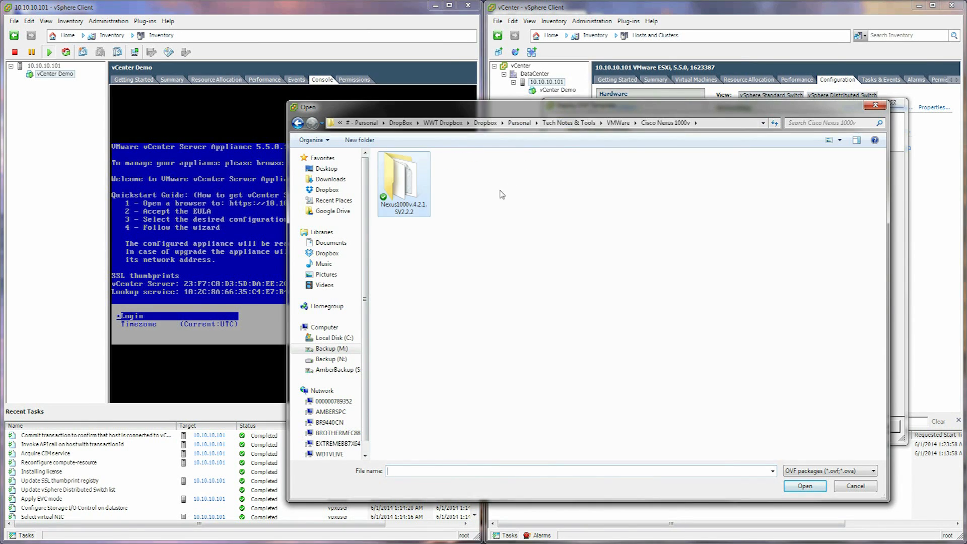
double_click(405, 184)
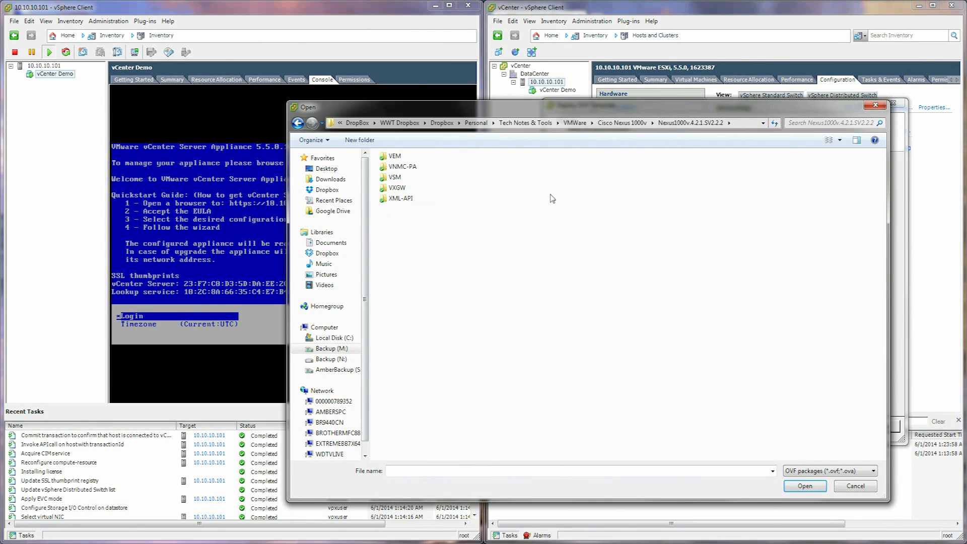
double_click(396, 178)
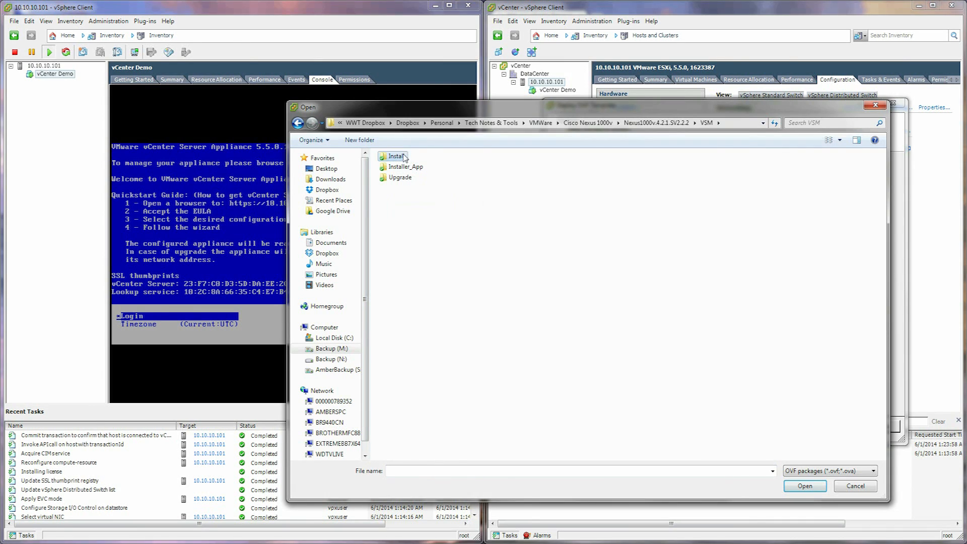
double_click(402, 157)
left_click(403, 166)
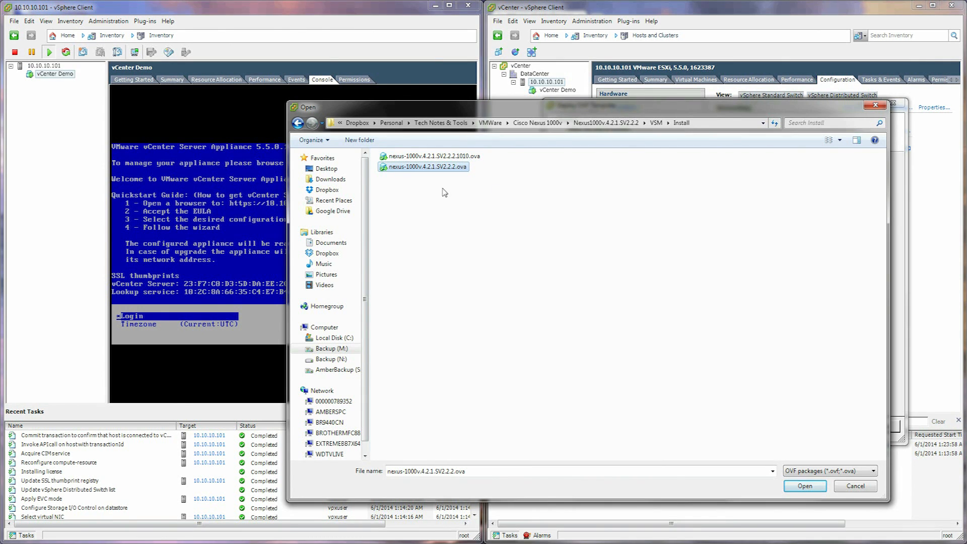
double_click(428, 167)
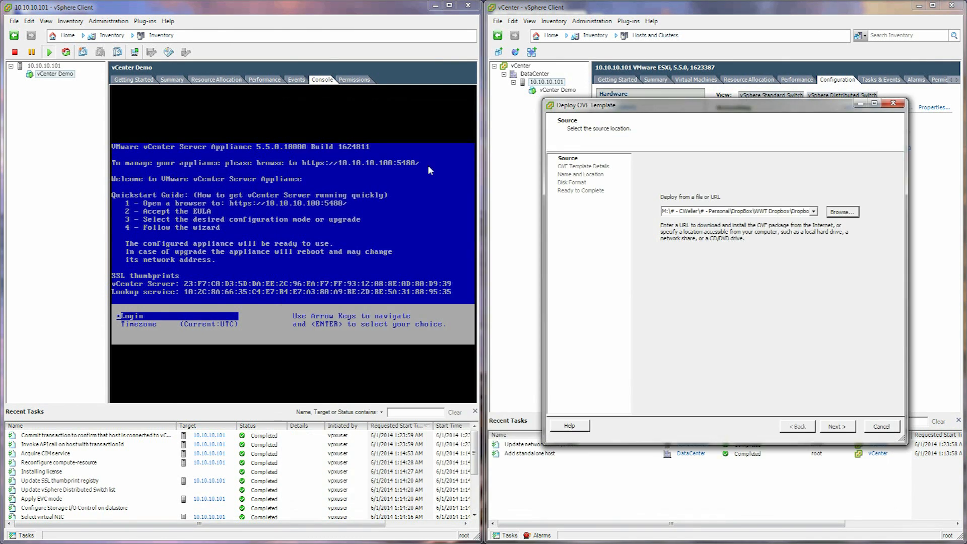
left_click(841, 427)
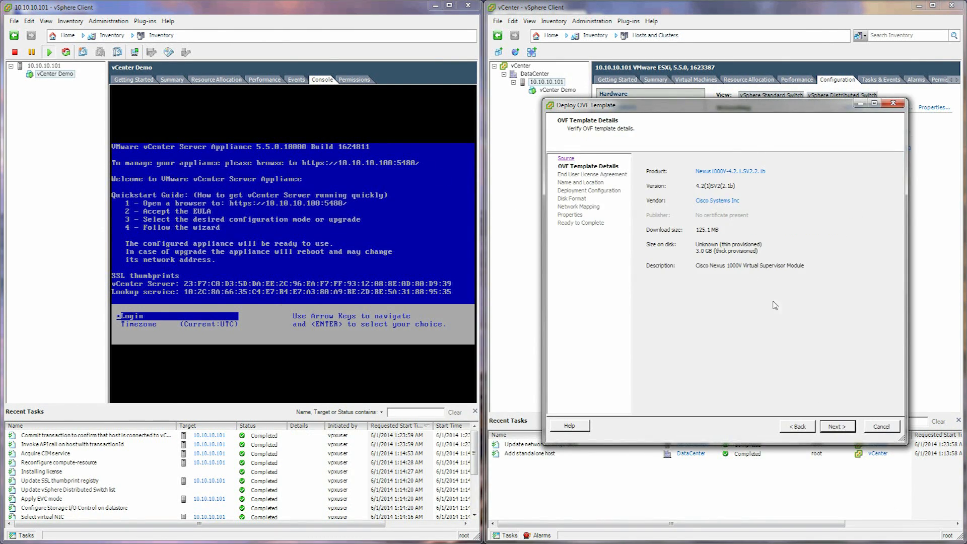
Proceed past the template details and license agreement, and name the deployed virtual machine Nexus-VSM.
left_click(838, 428)
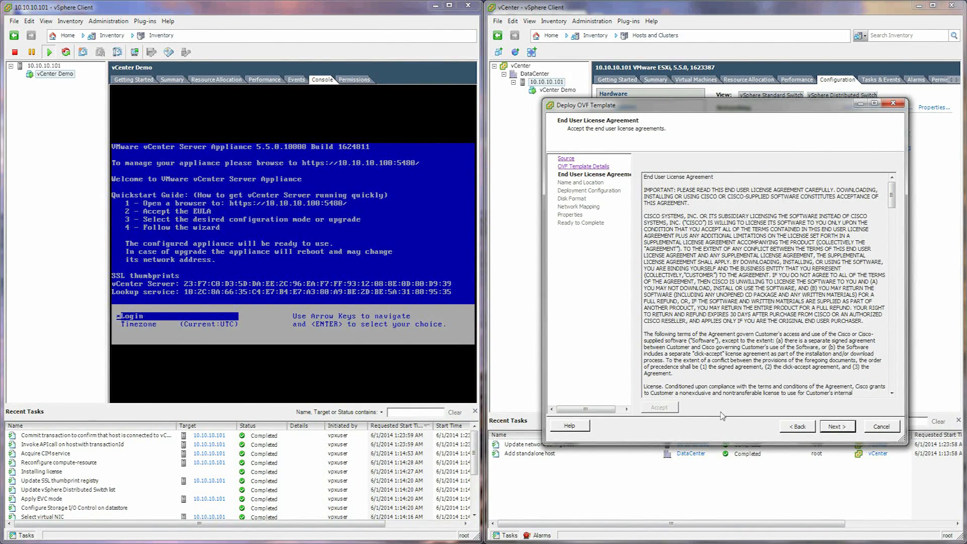
left_click(846, 429)
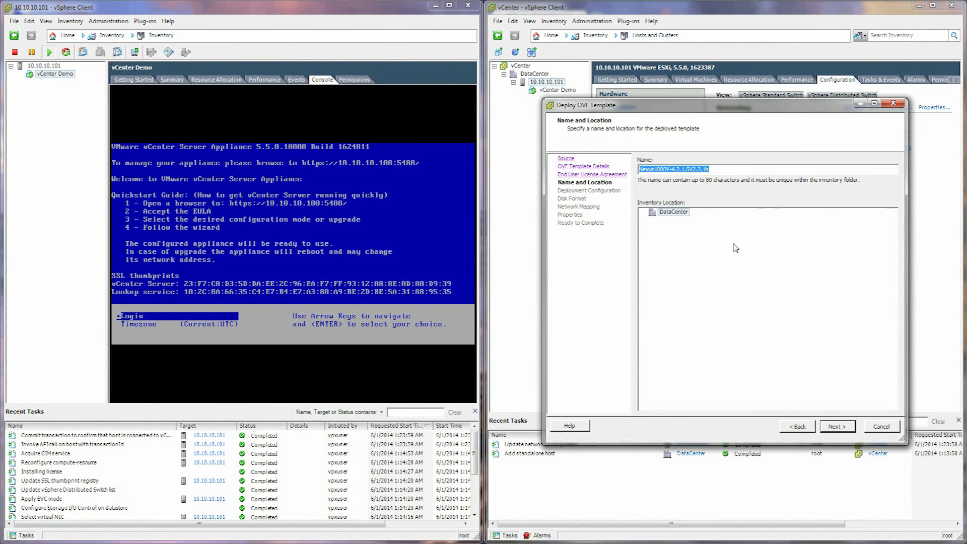
type("Nexus-")
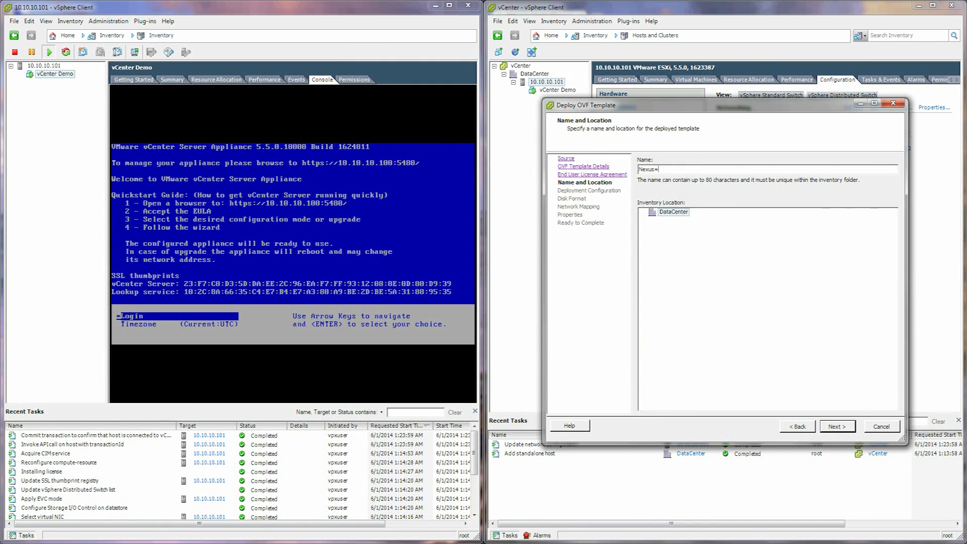
key("BackSpace")
type("-VSM")
left_click(838, 427)
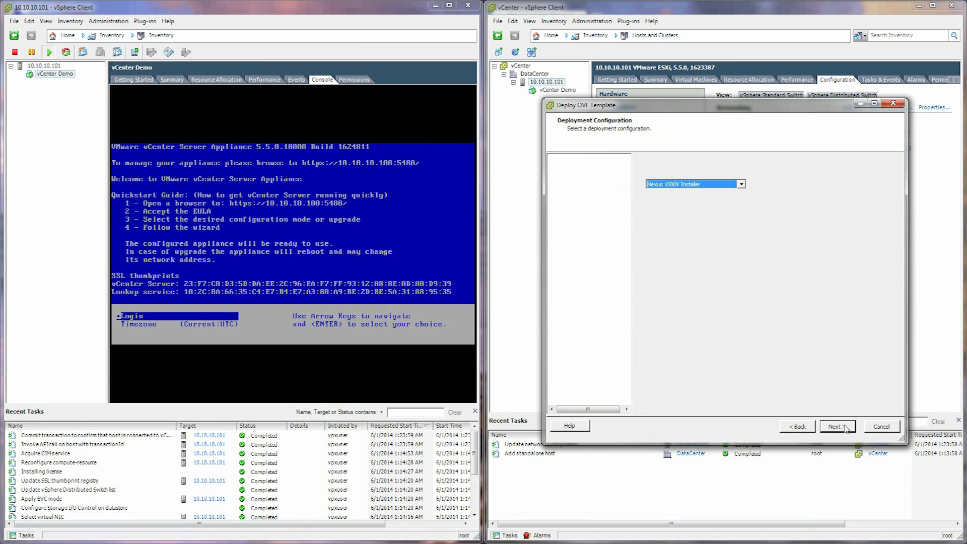
Choose the Manually Configure Nexus 1000V deployment configuration and the Thin Provision disk format.
left_click(702, 186)
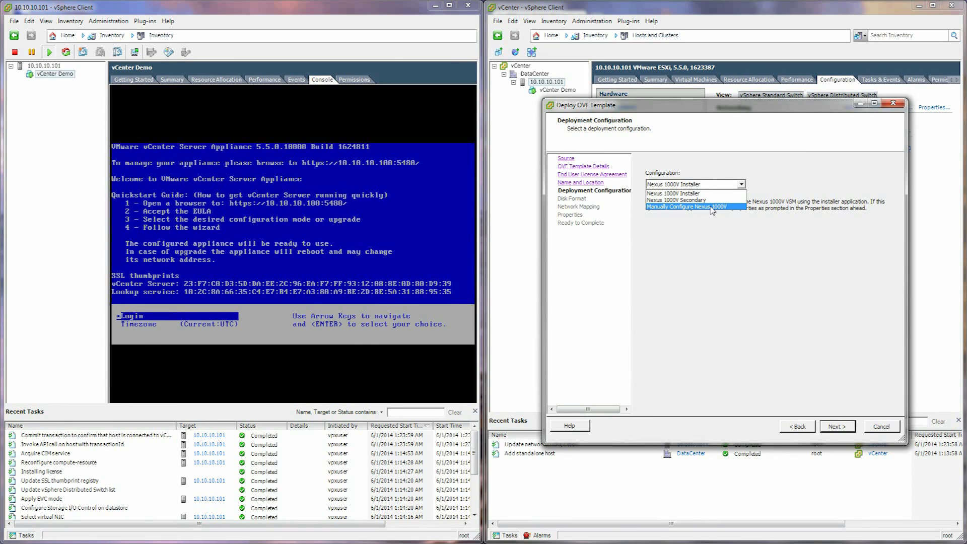
left_click(711, 207)
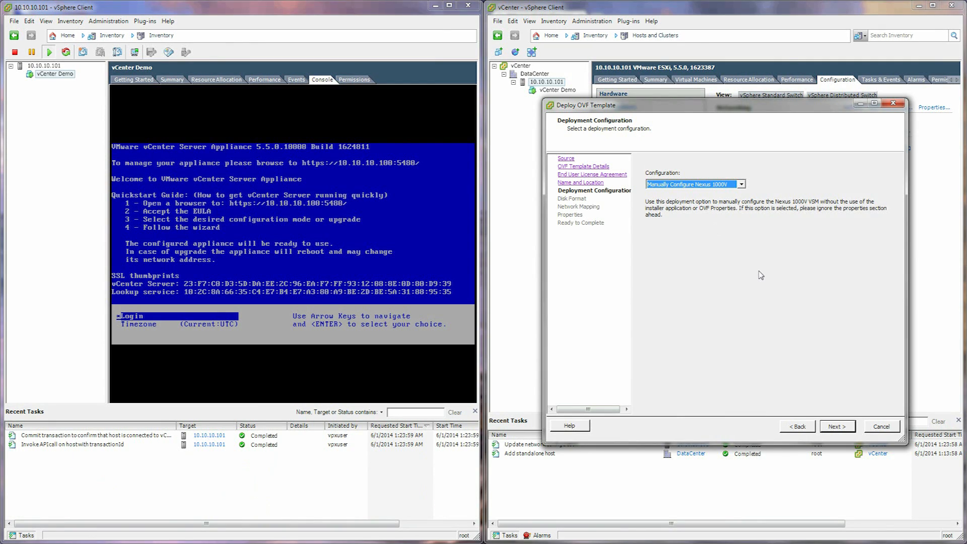
left_click(840, 427)
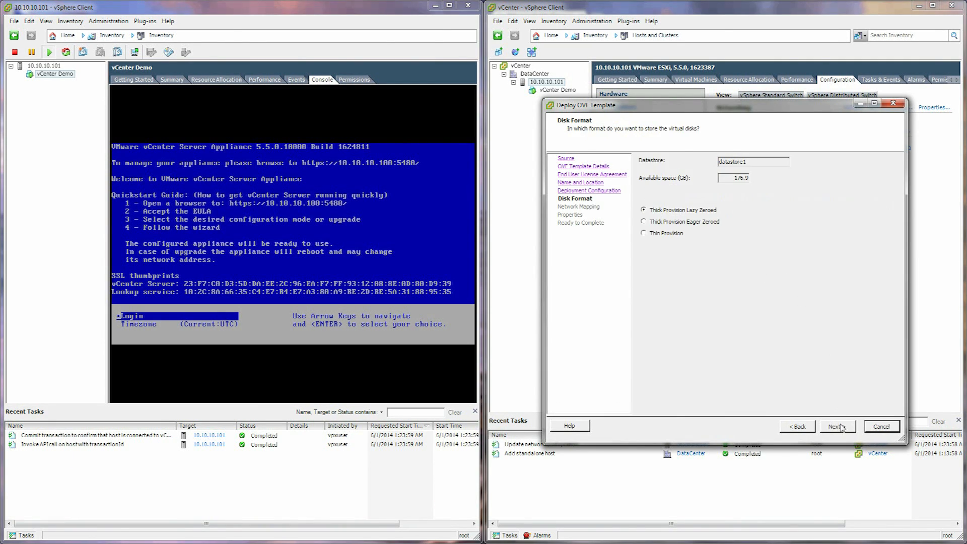
left_click(662, 234)
left_click(838, 426)
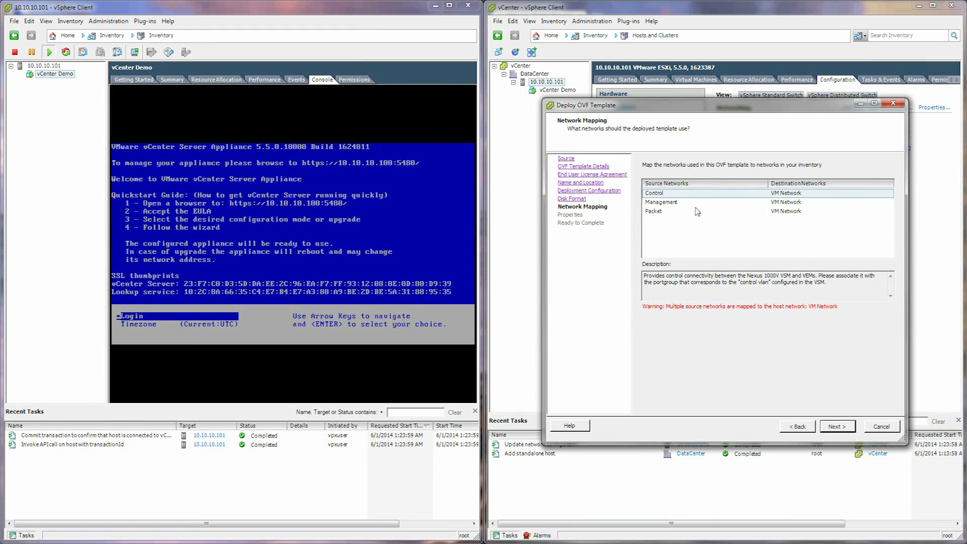
Map the template's Management source network to the VSM_MGT destination network.
left_click(677, 203)
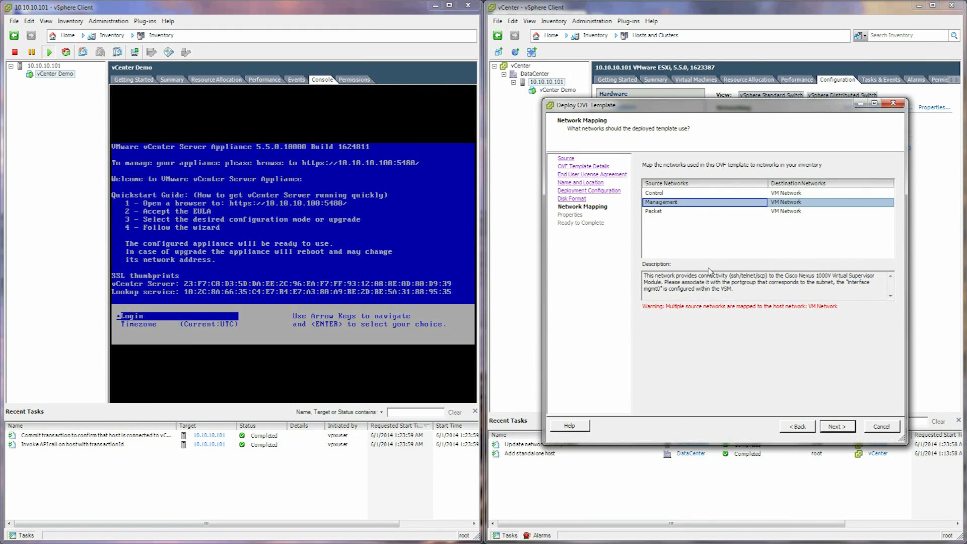
left_click(889, 203)
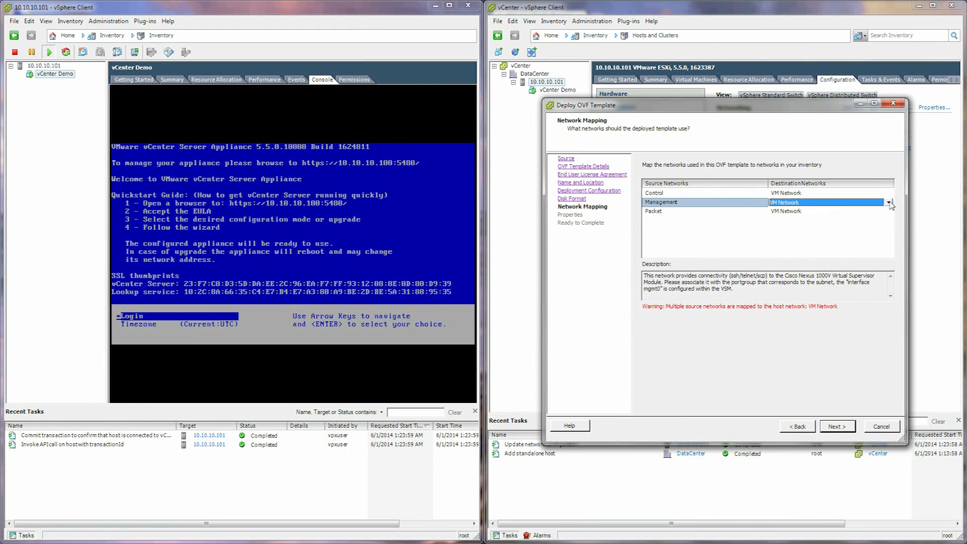
left_click(889, 203)
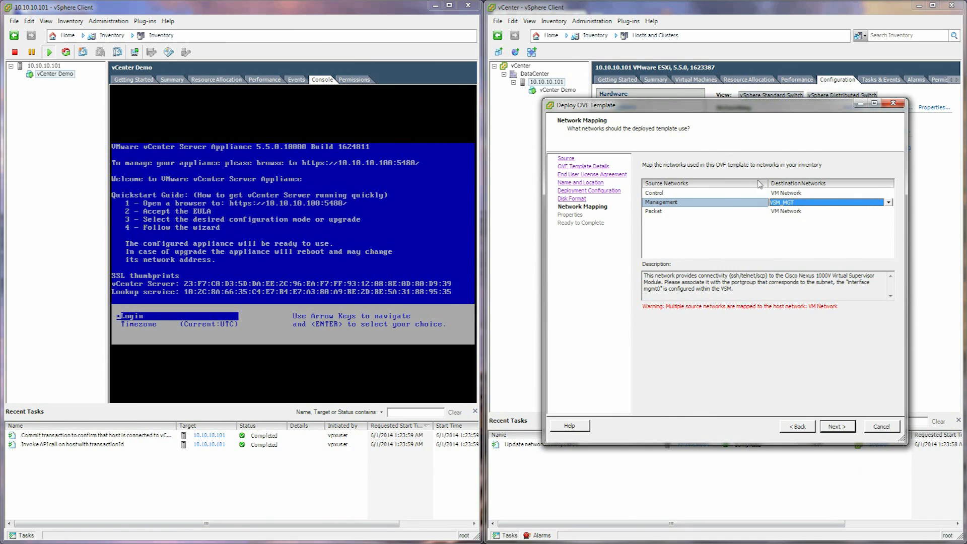
left_click(842, 429)
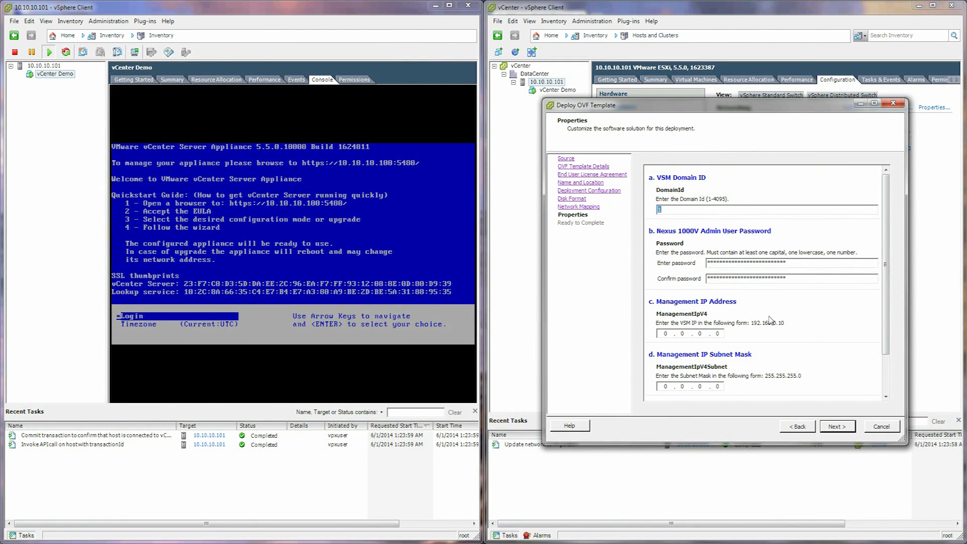
Keep the default template properties, enable power on after deployment, and finish the OVF deployment.
left_click_drag(887, 264, 889, 200)
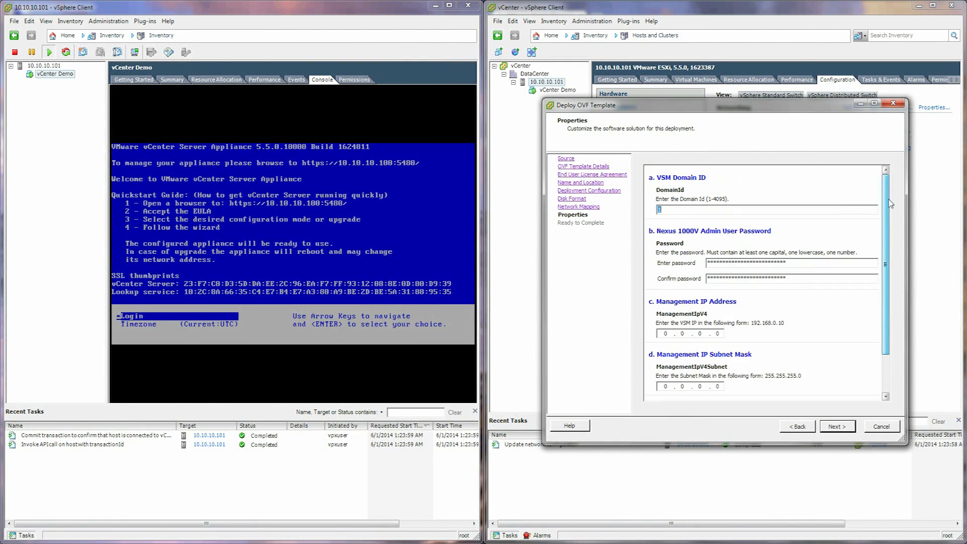
left_click(838, 425)
left_click(692, 386)
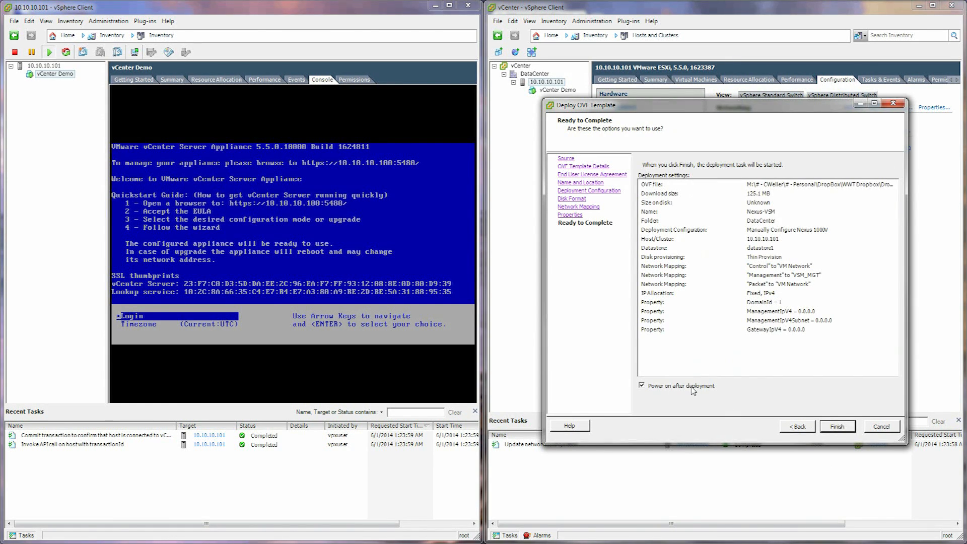
left_click(836, 426)
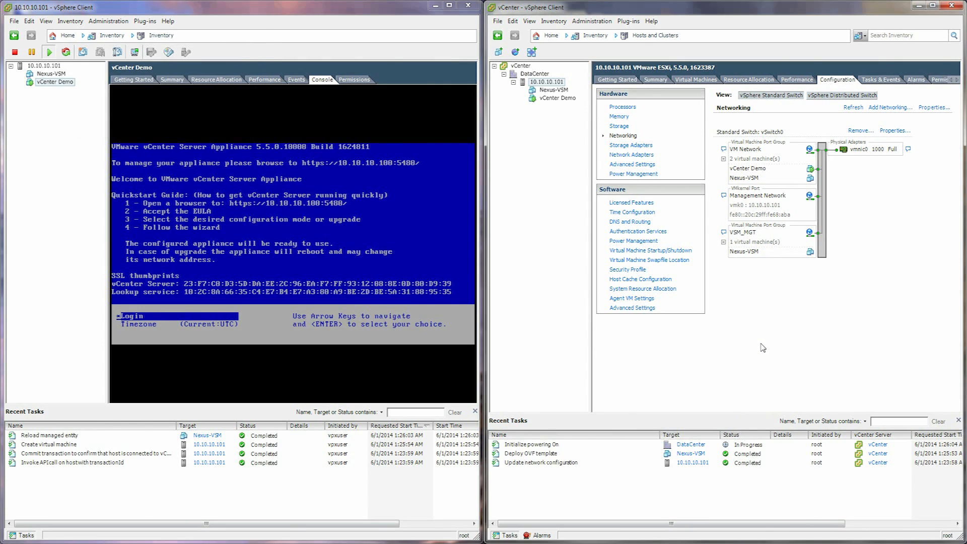
Open the Nexus-VSM virtual machine's console, then enter and confirm the password for the admin account.
left_click(550, 90)
left_click(856, 80)
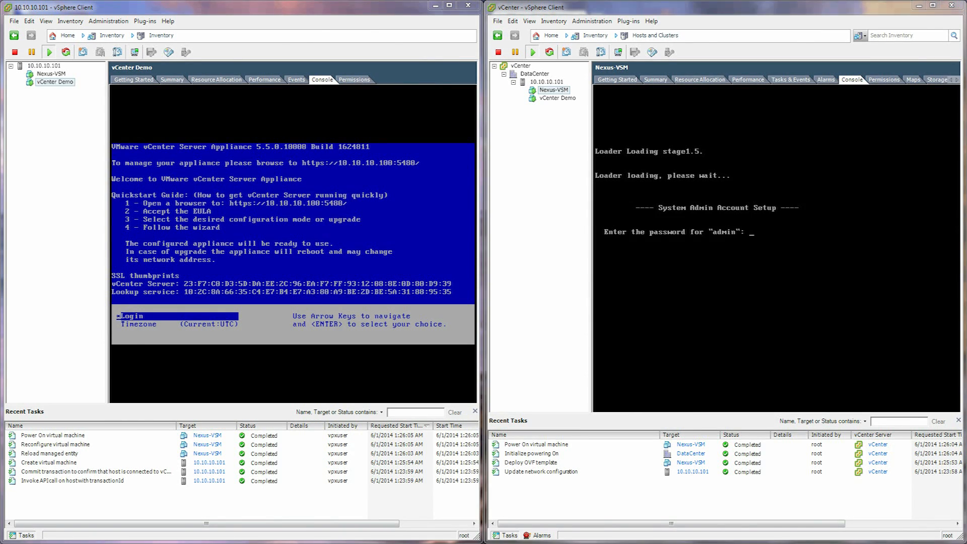
left_click(771, 226)
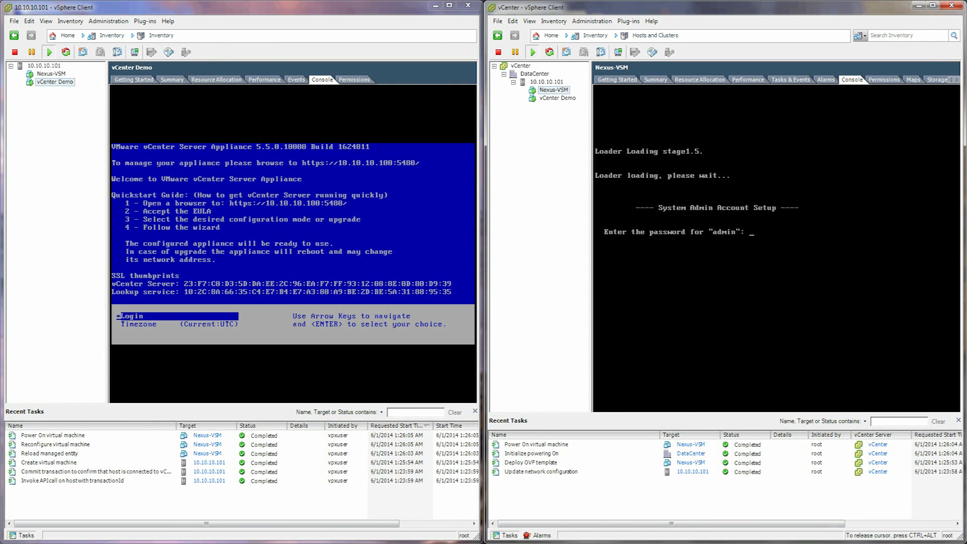
key("Return")
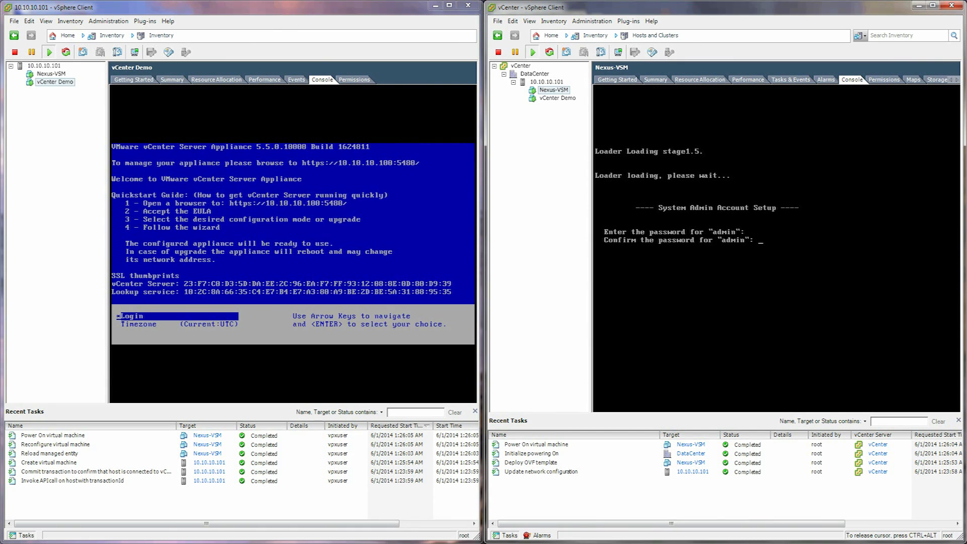
key("Return")
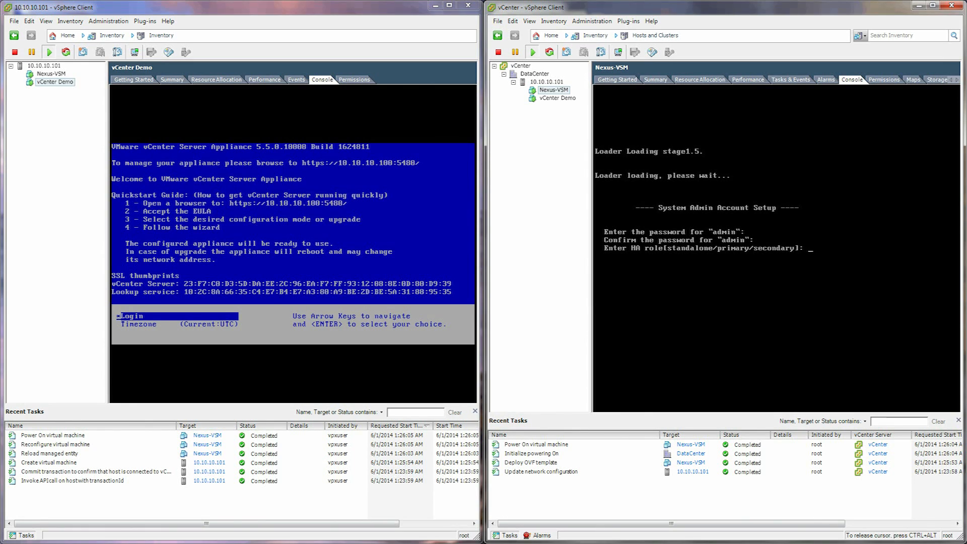
Set the VSM's HA role to standalone and its domain ID to 1.
type("standalone")
key("Return")
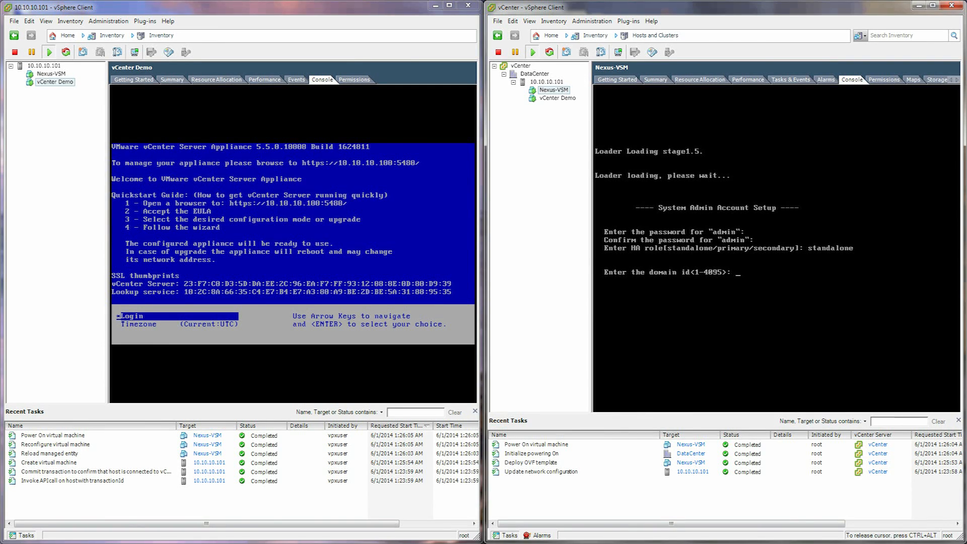
type("1")
key("Return")
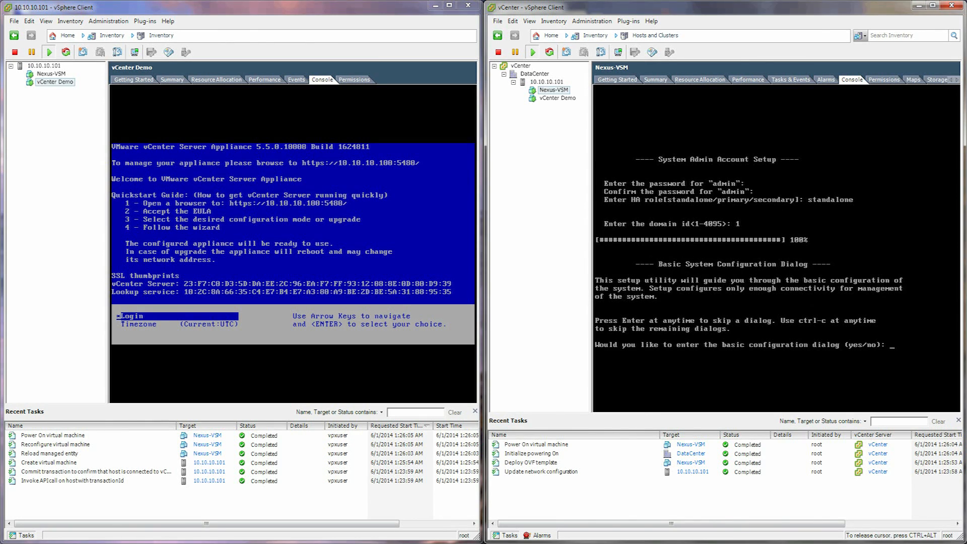
Enter the basic configuration dialog, decline the extra login account and both SNMP community strings, and name the switch Nexus1000v.
type("yes")
key("Return")
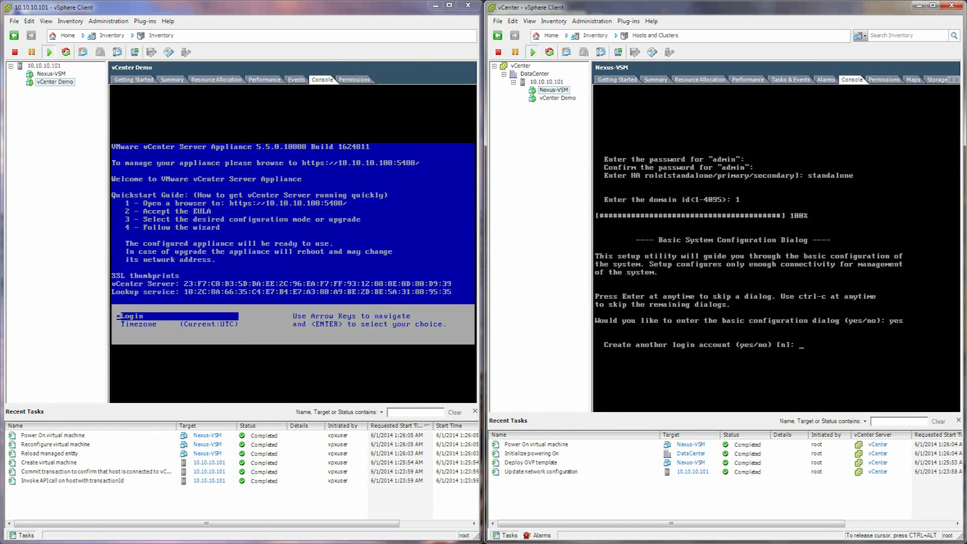
key("Return")
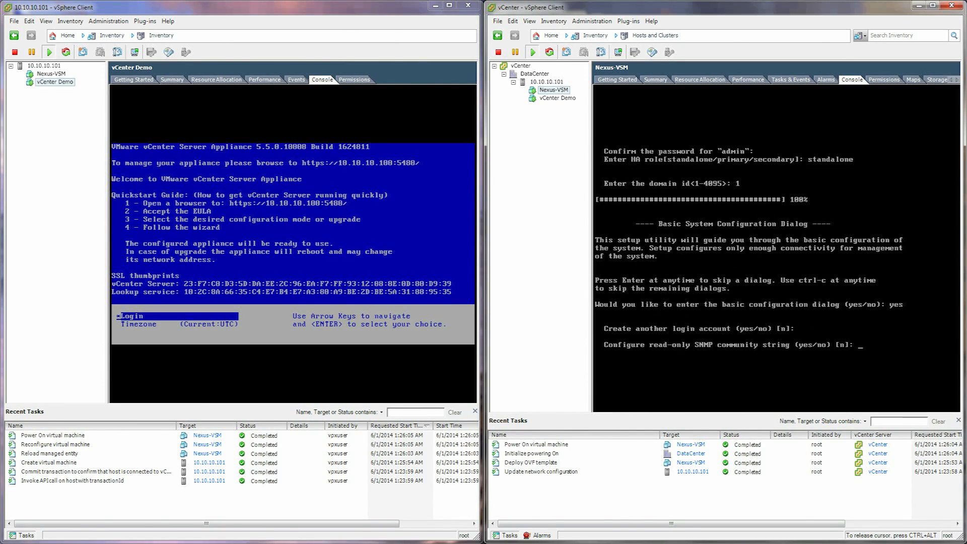
key("Return")
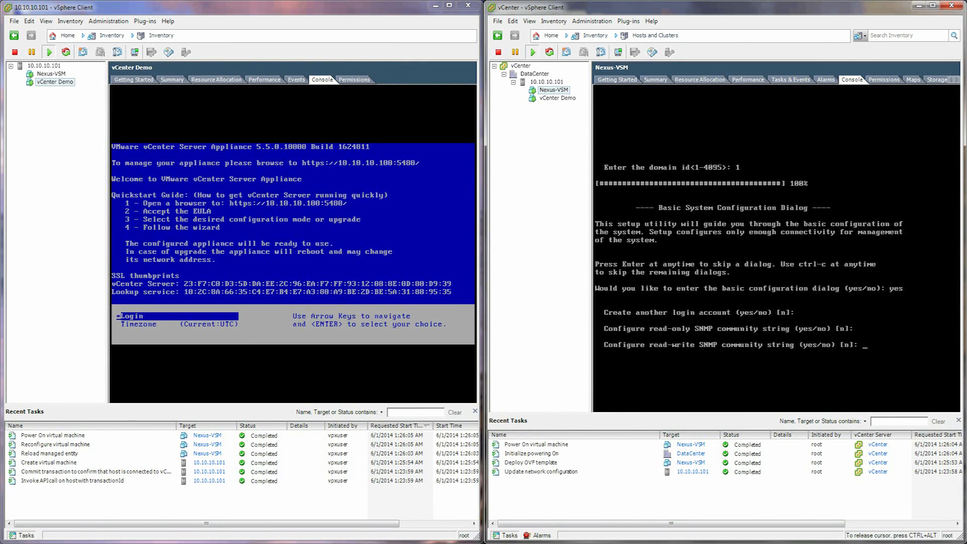
key("Return")
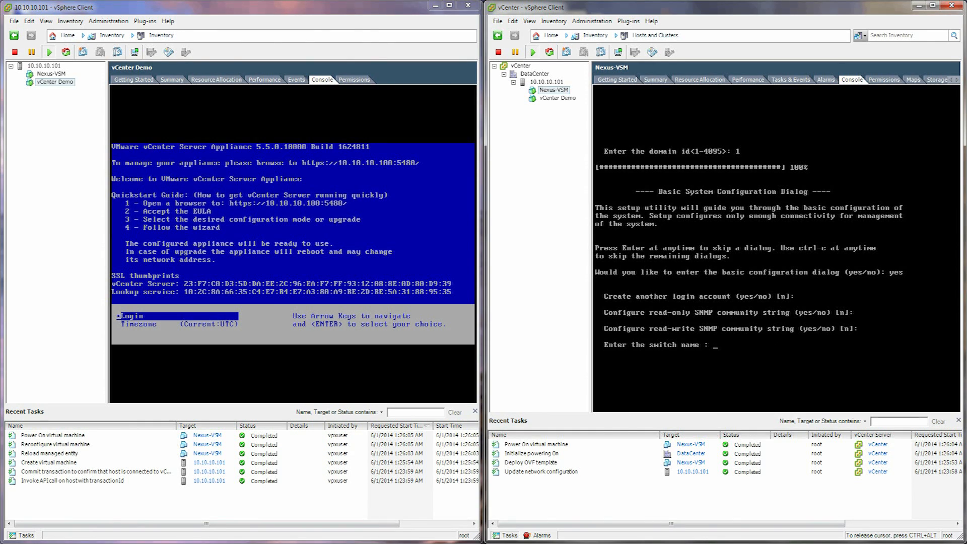
type("Nexus1000v")
key("Return")
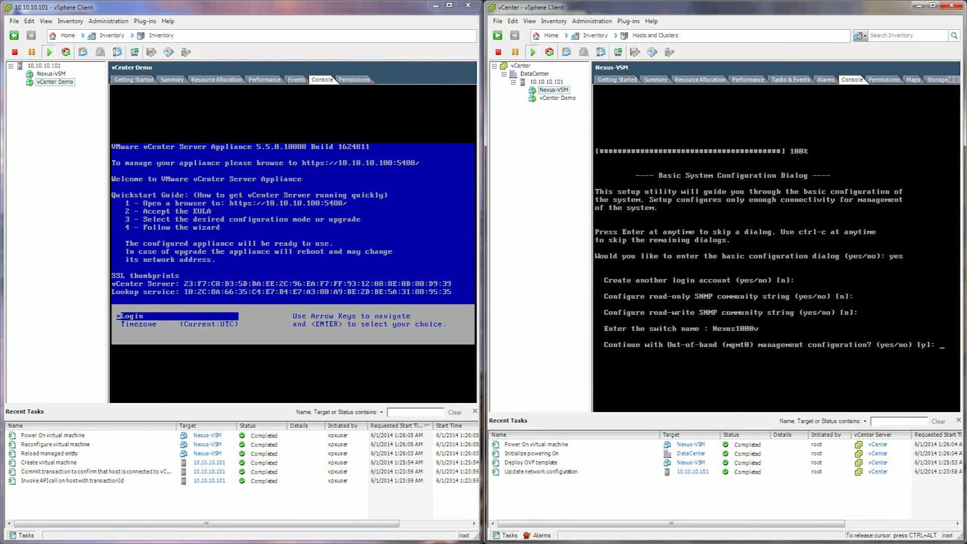
Configure out-of-band mgmt0 management with IPv4 address 10.10.10.21, netmask 255.255.255.0 and default gateway 10.10.10.1.
key("Return")
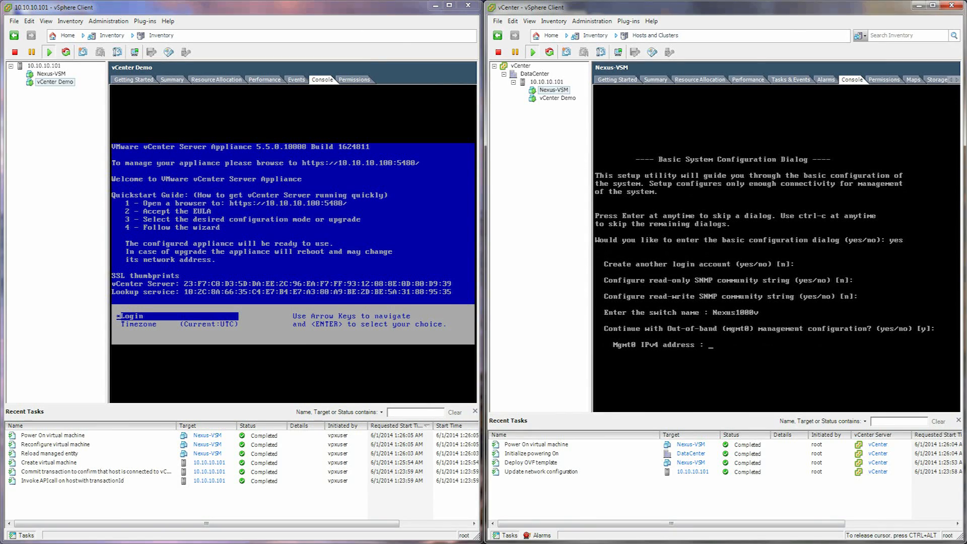
type("10.10.10.21")
key("Return")
type("255.255.255.0")
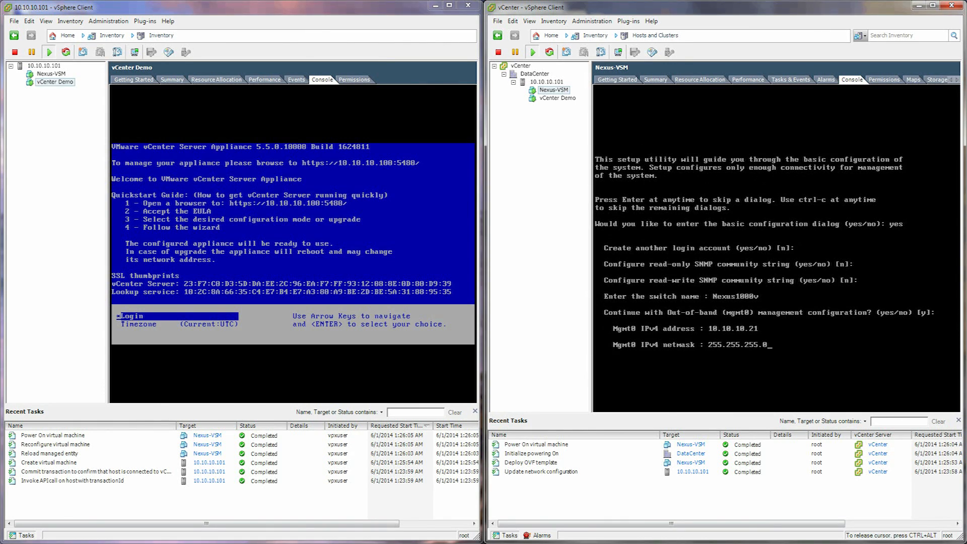
key("Return")
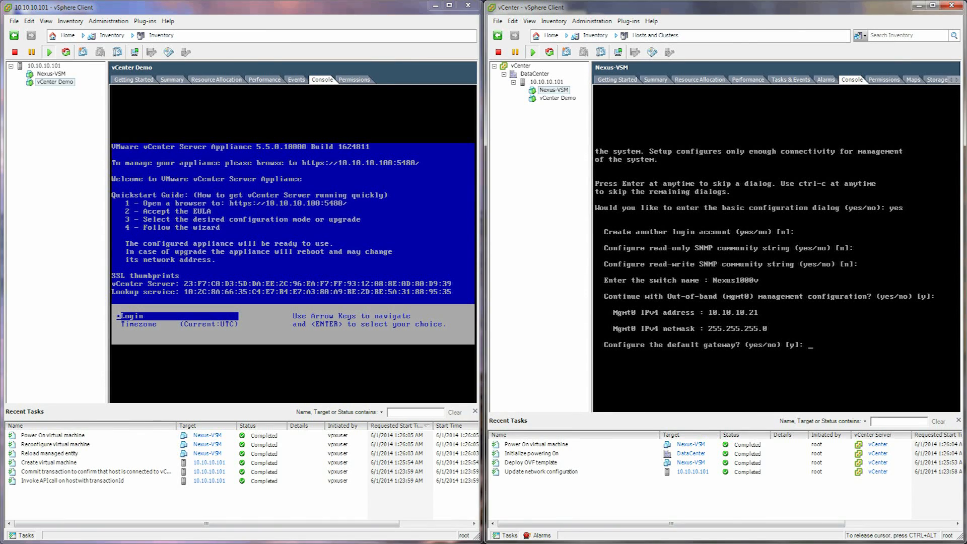
key("Return")
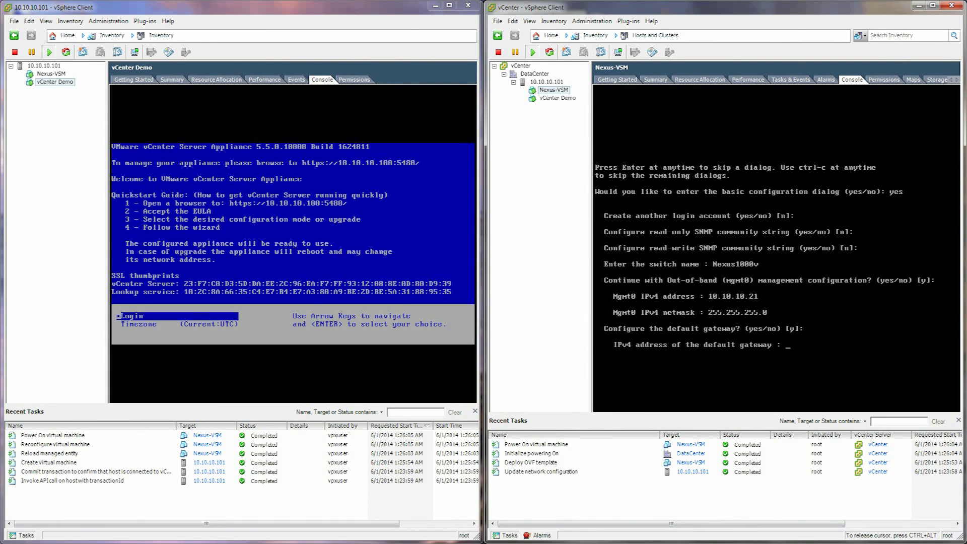
type("10.10.10.1")
key("Return")
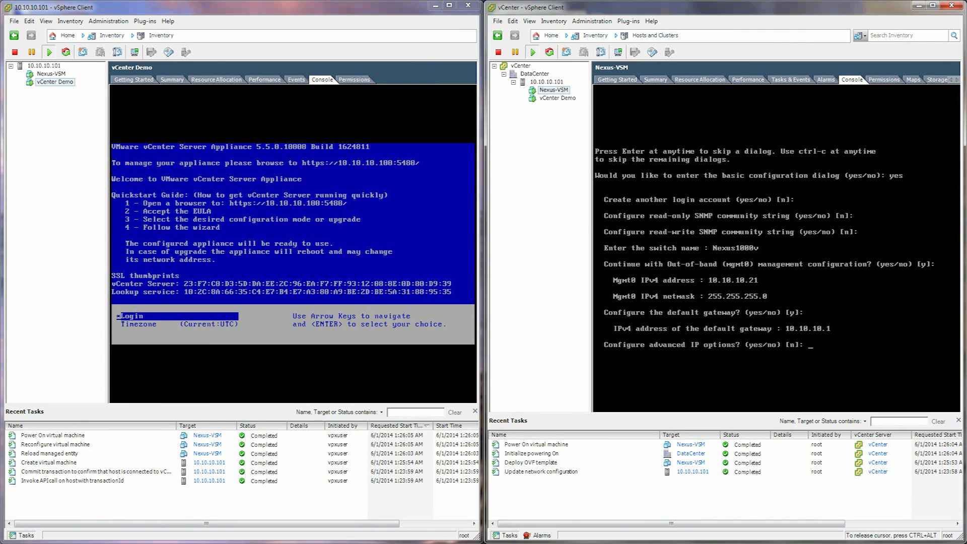
Decline advanced IP options and telnet, and enable the SSH service with a 1024-bit RSA key.
key("Return")
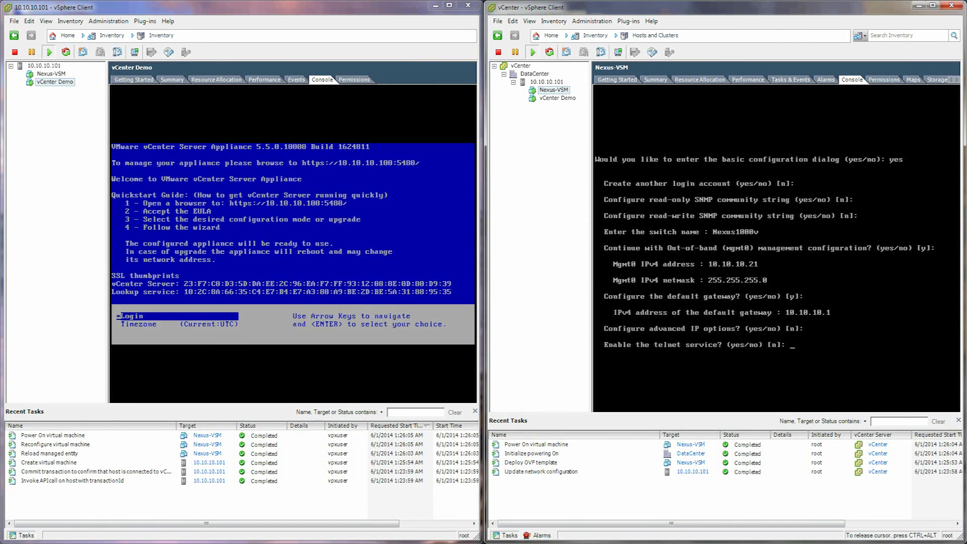
key("Return")
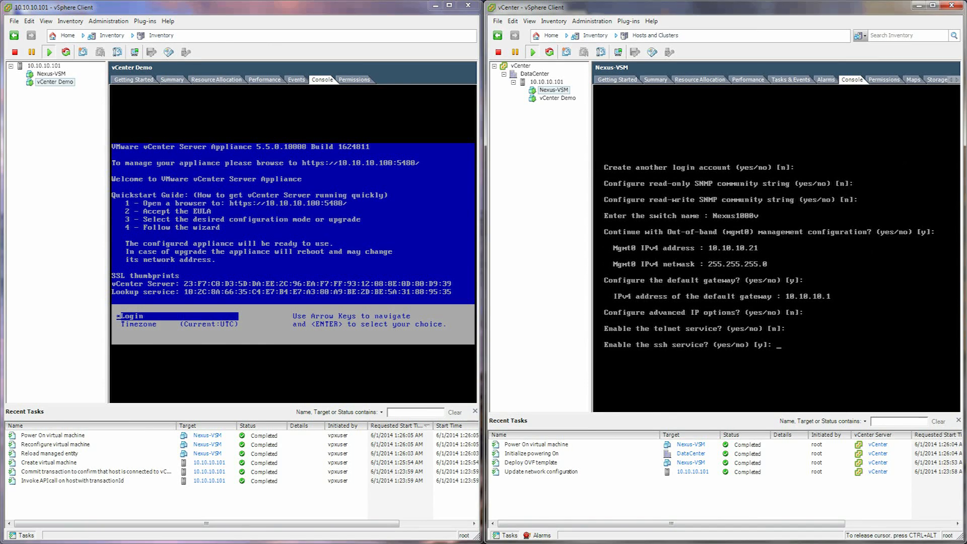
key("Return")
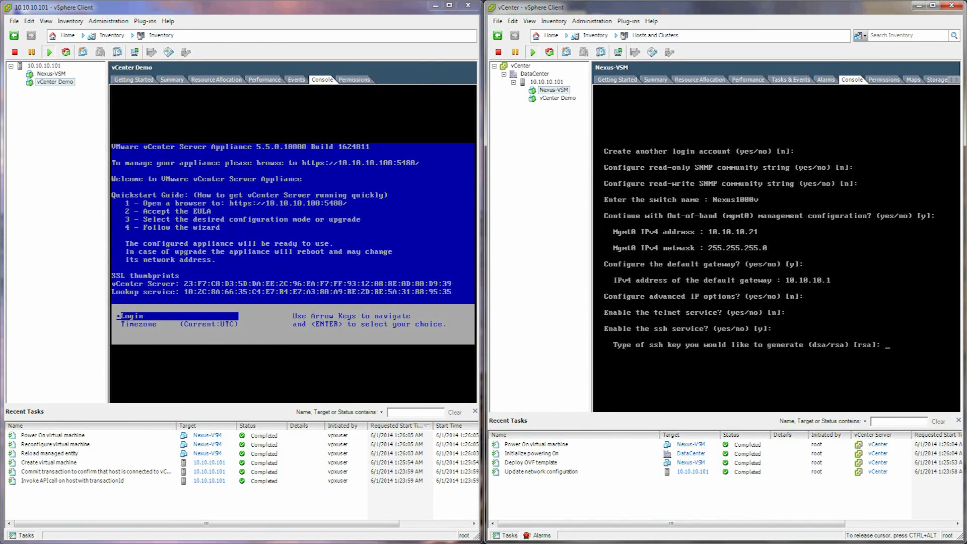
key("Return")
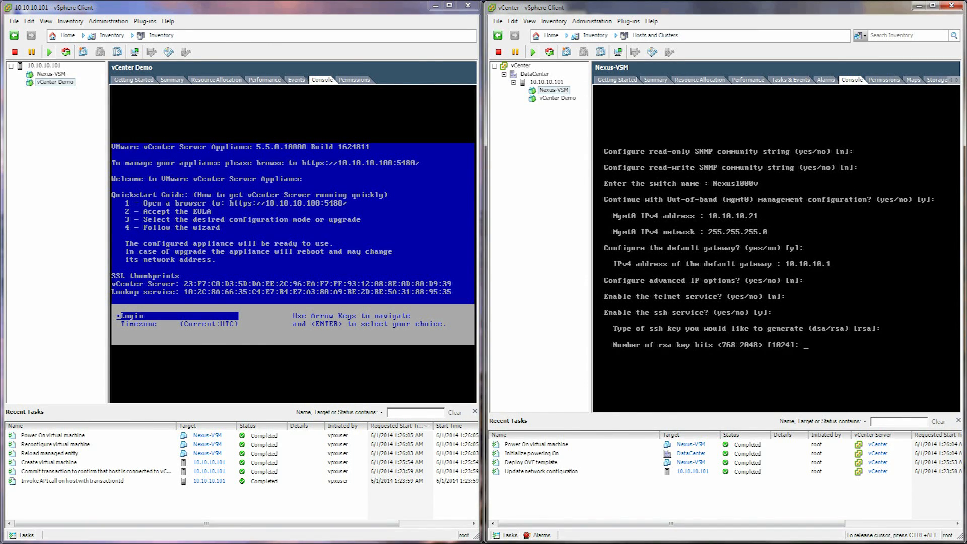
key("Return")
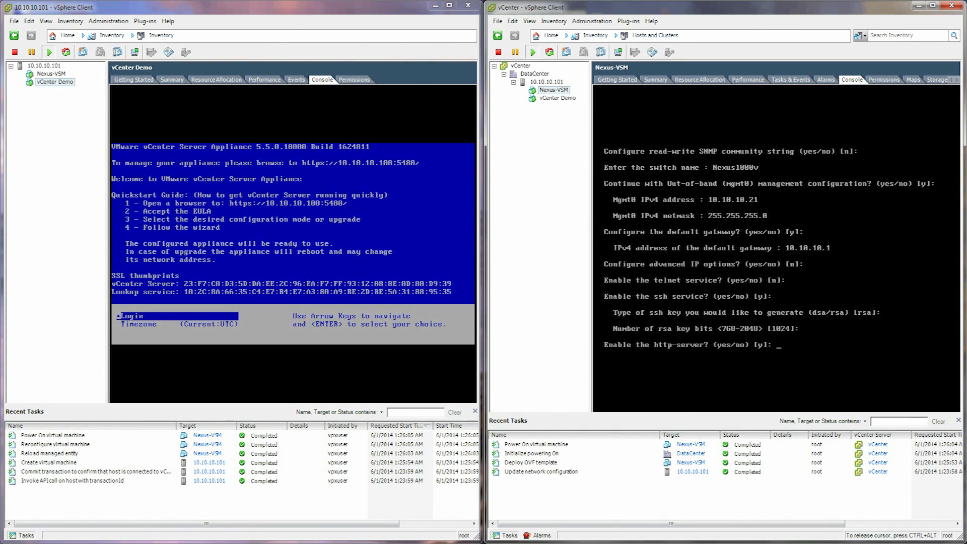
Enable the HTTP server, decline NTP configuration, and keep the default VEM feature level 4.2(1)SV2(2.2).
key("Return")
key("Return")
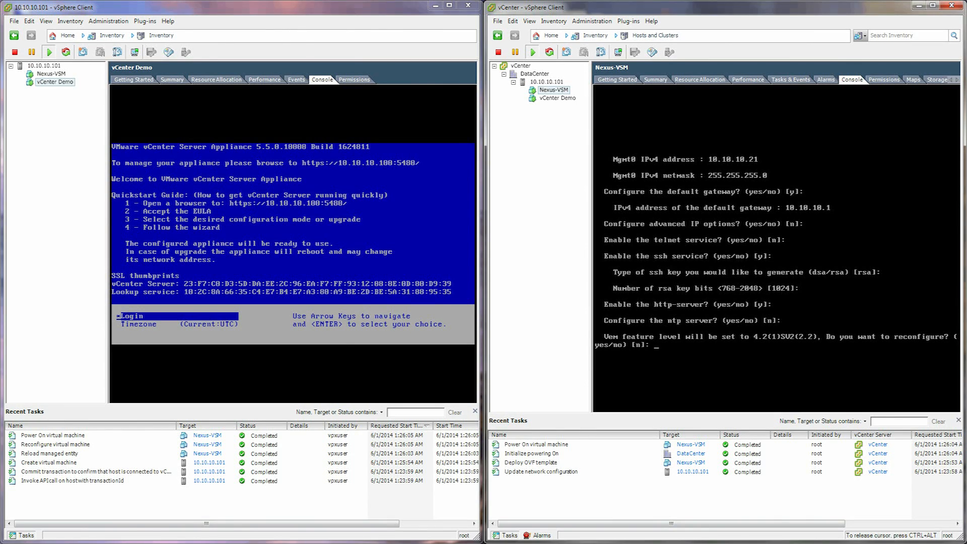
key("Return")
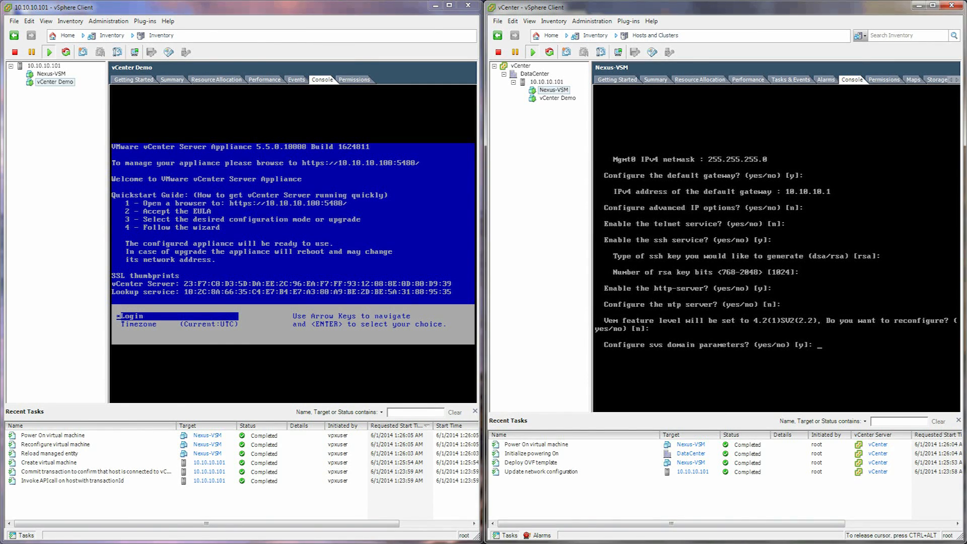
Configure the SVS domain parameters with L3 control mode, then save the setup configuration without editing it.
key("Return")
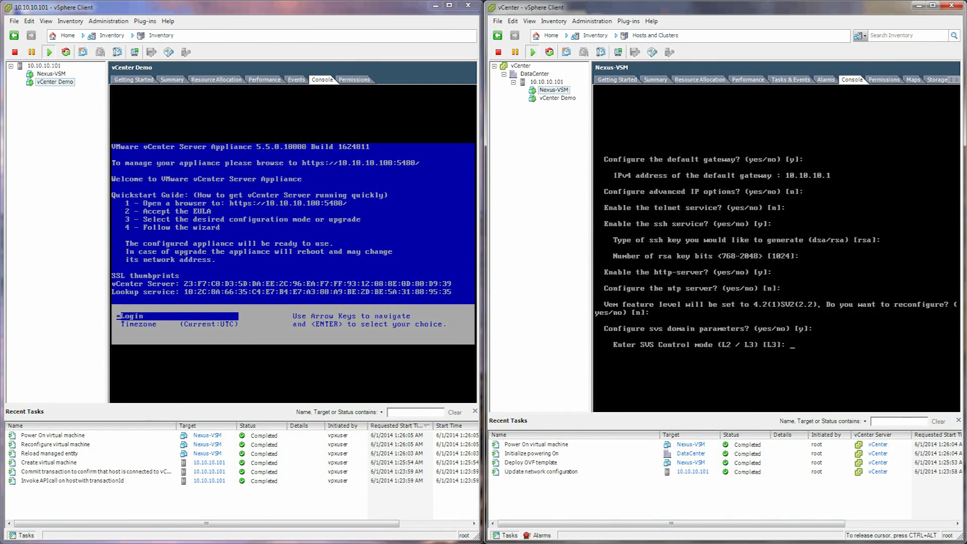
key("Return")
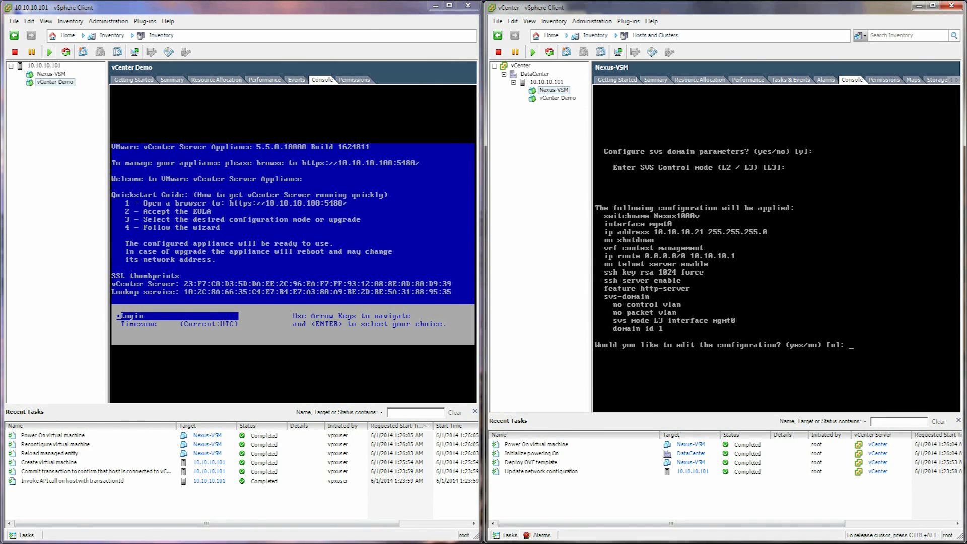
key("Return")
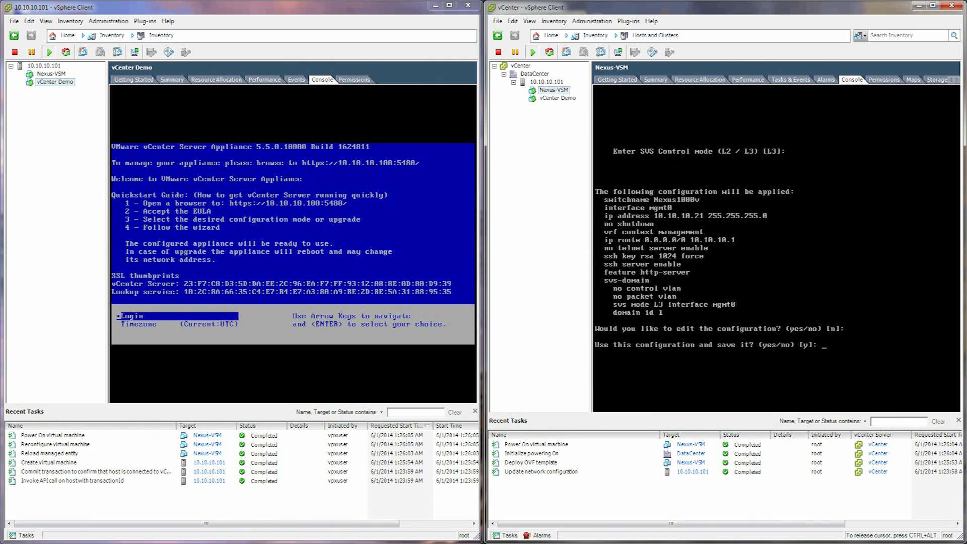
key("Return")
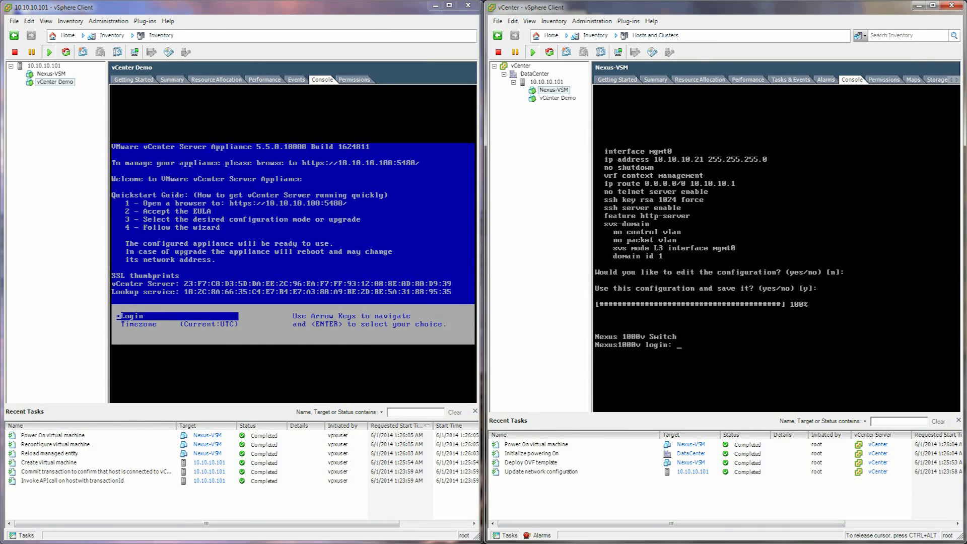
Switch to SecureCRT, connect to the Home Lab session Nexus 1000v, and accept and save its new host key.
key("ctrl+alt")
left_click(725, 263)
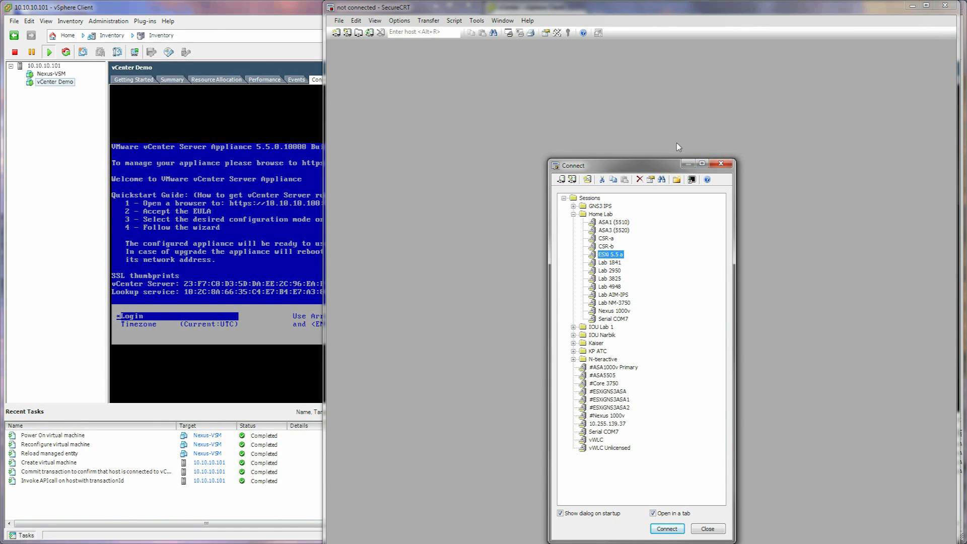
key("Down")
key("Down")
key("Down")
key("Down")
key("Down")
key("Down")
key("Down")
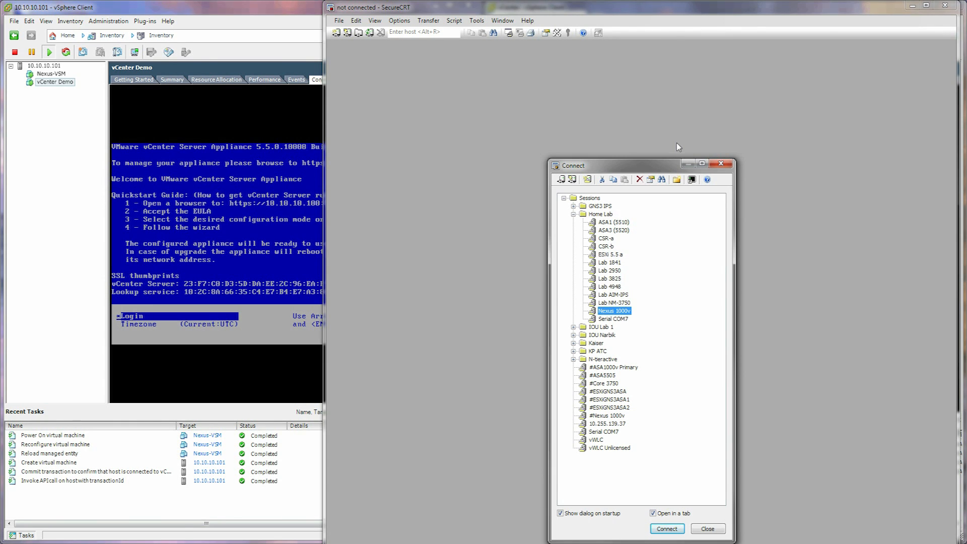
key("Return")
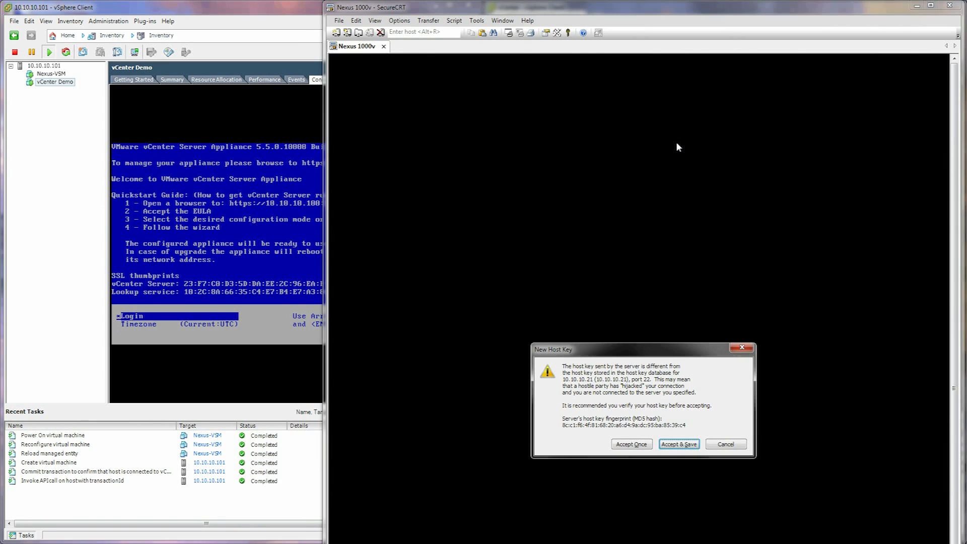
key("Return")
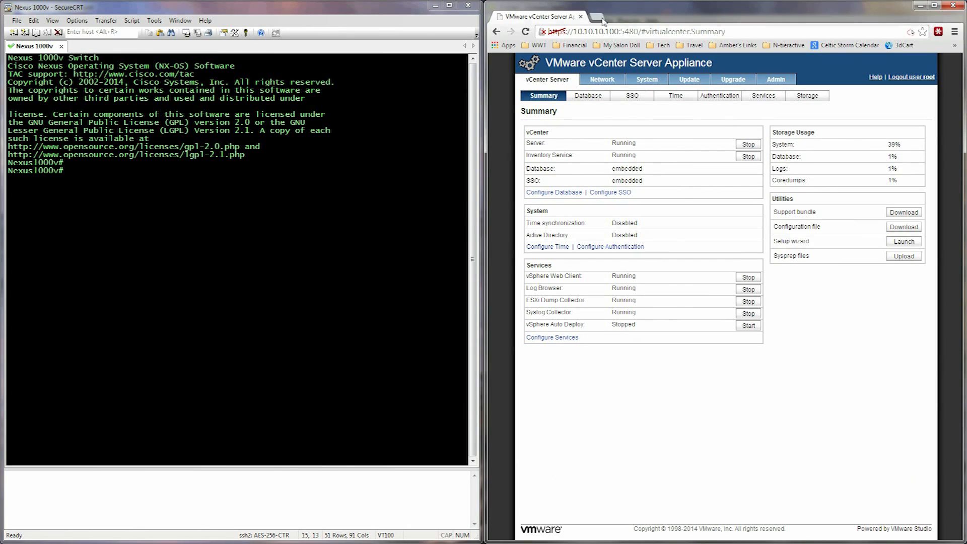
left_click(600, 17)
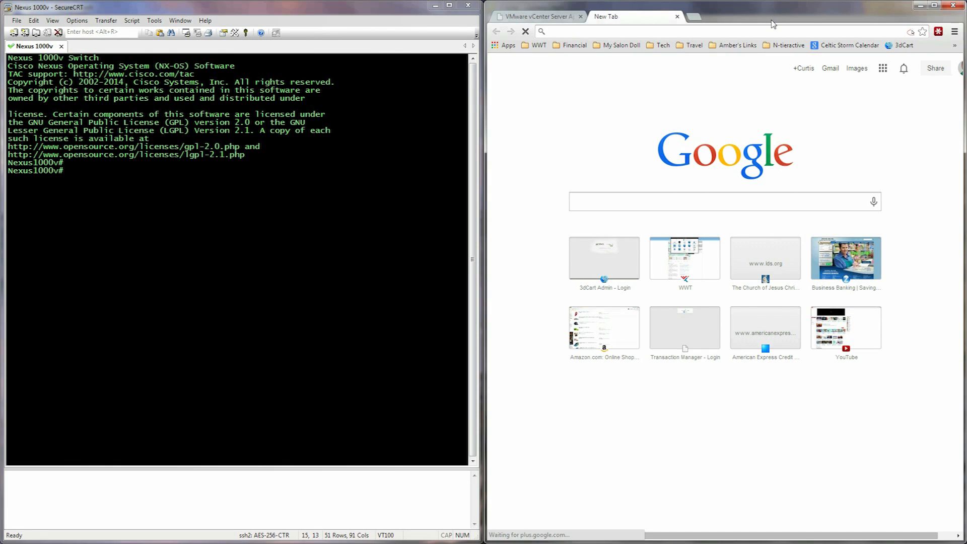
type("https:")
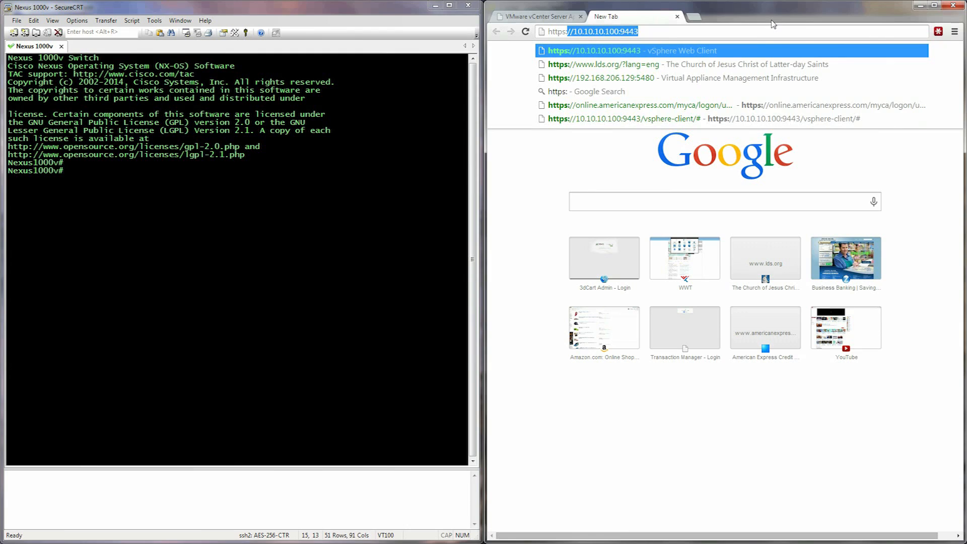
type("//10.10.10.21")
key("Return")
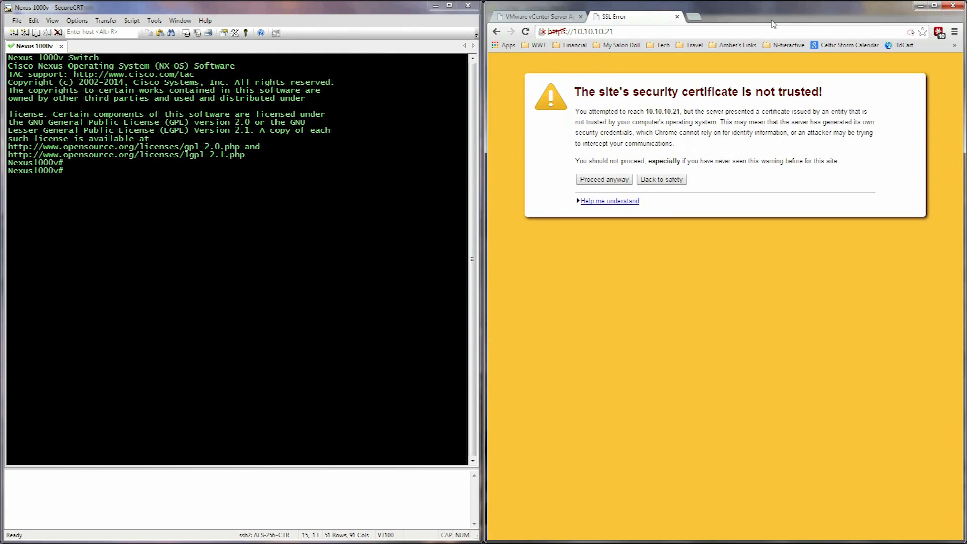
left_click(614, 180)
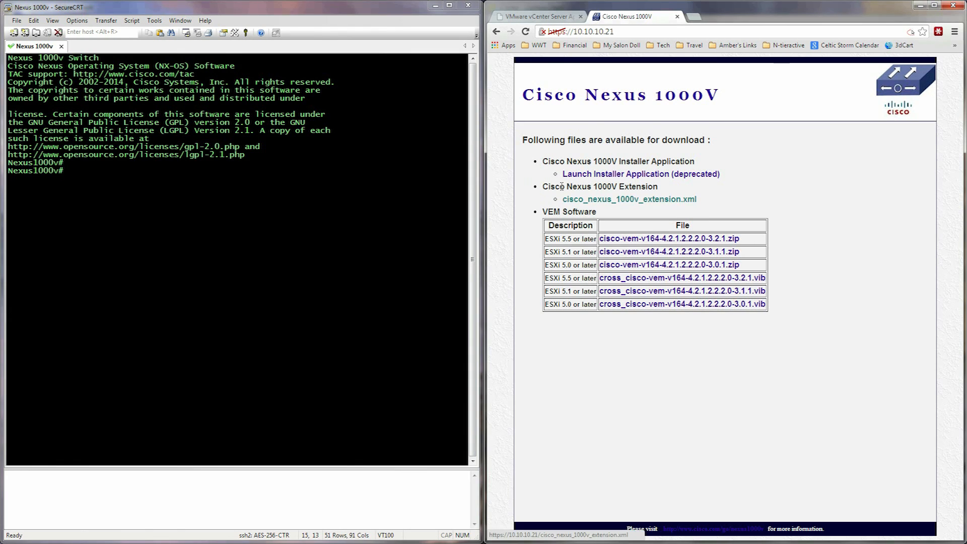
View the contents of cisco_nexus_1000v_extension.xml in the browser, and return to the download page.
left_click_drag(561, 186, 661, 189)
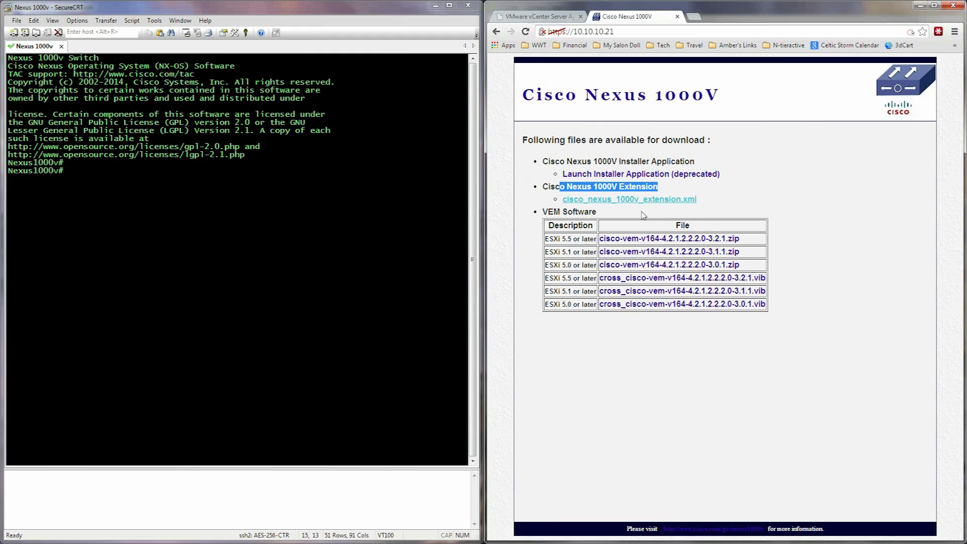
left_click(617, 212)
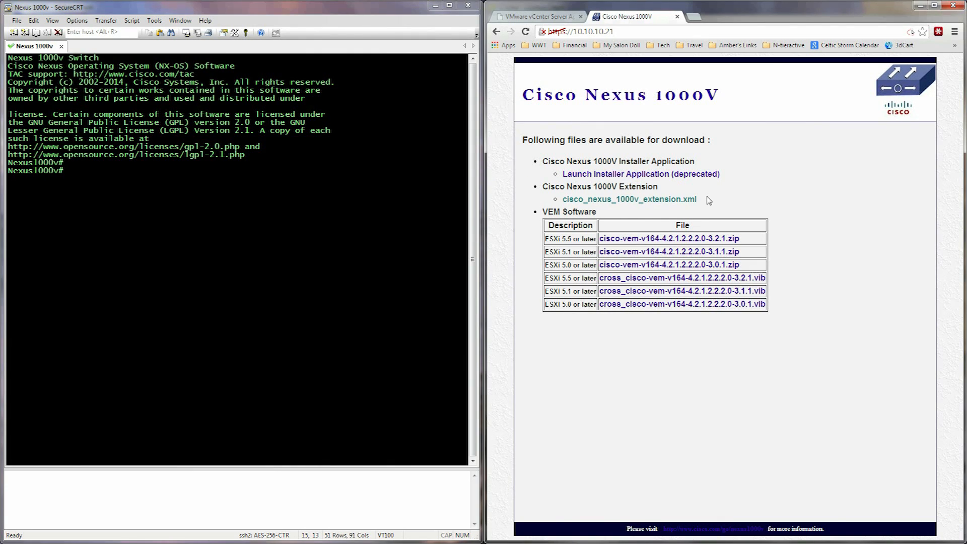
left_click(669, 200)
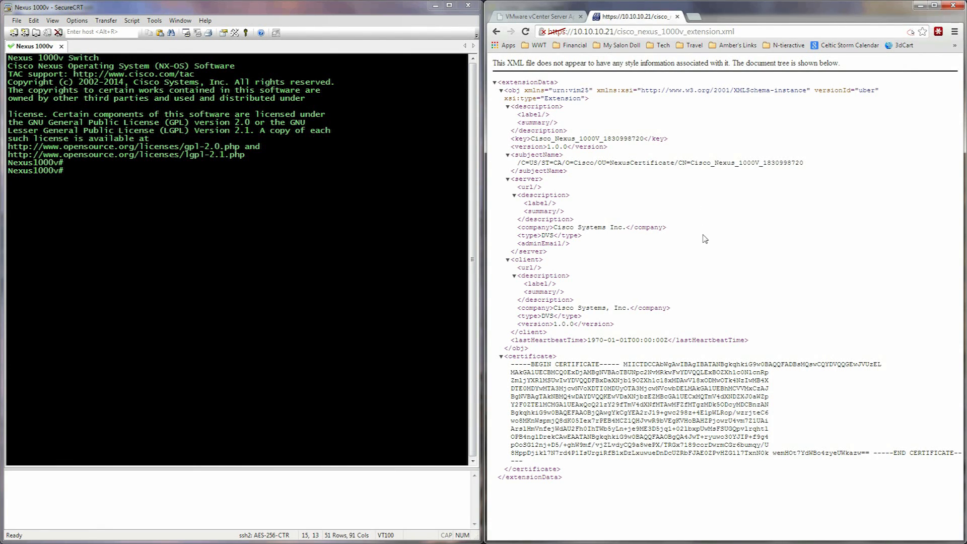
left_click(496, 31)
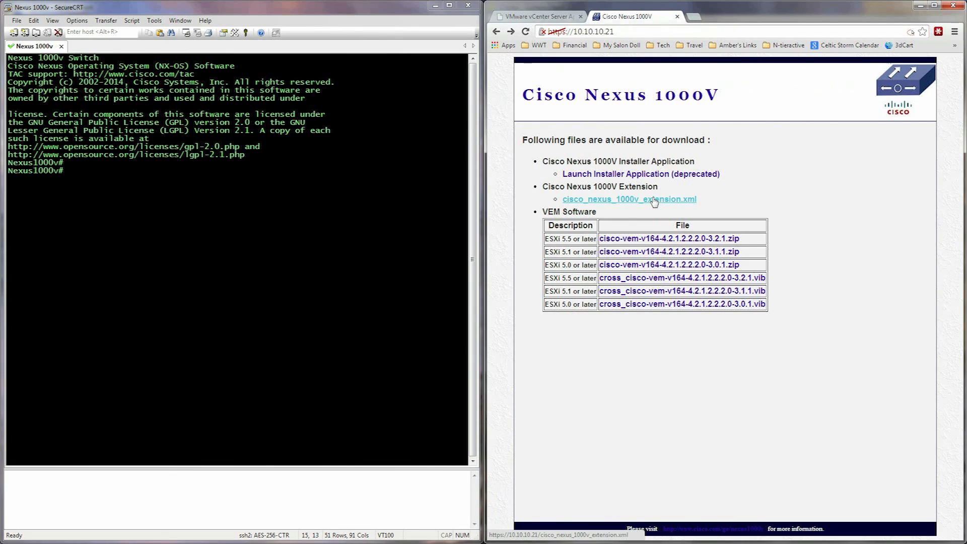
Start an IDM download of cisco_nexus_1000v_extension.xml, adding the duplicate with a numbered file name.
right_click(655, 202)
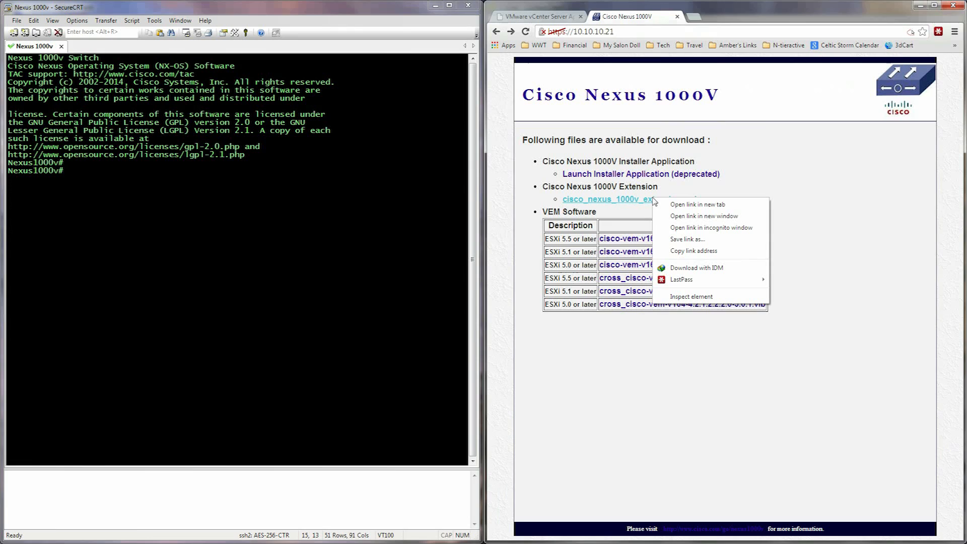
left_click(708, 270)
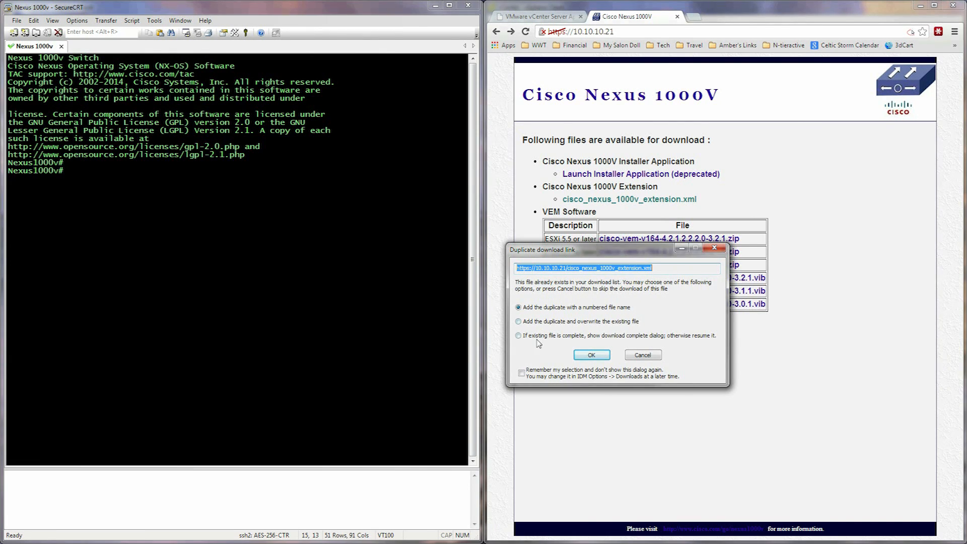
left_click(596, 356)
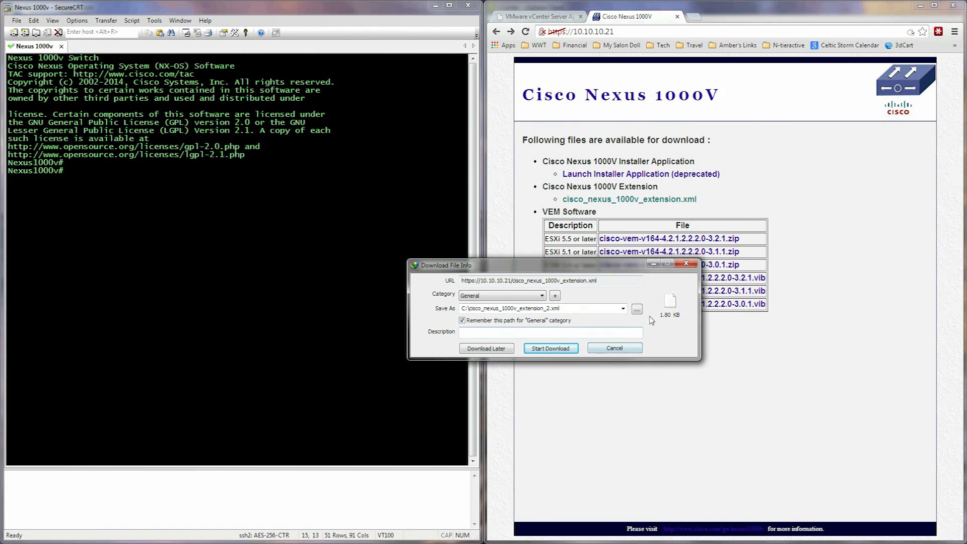
Change the save name to cisco_nexus_1000v_extension.xml on Local Disk (C:) and start the download.
left_click(636, 309)
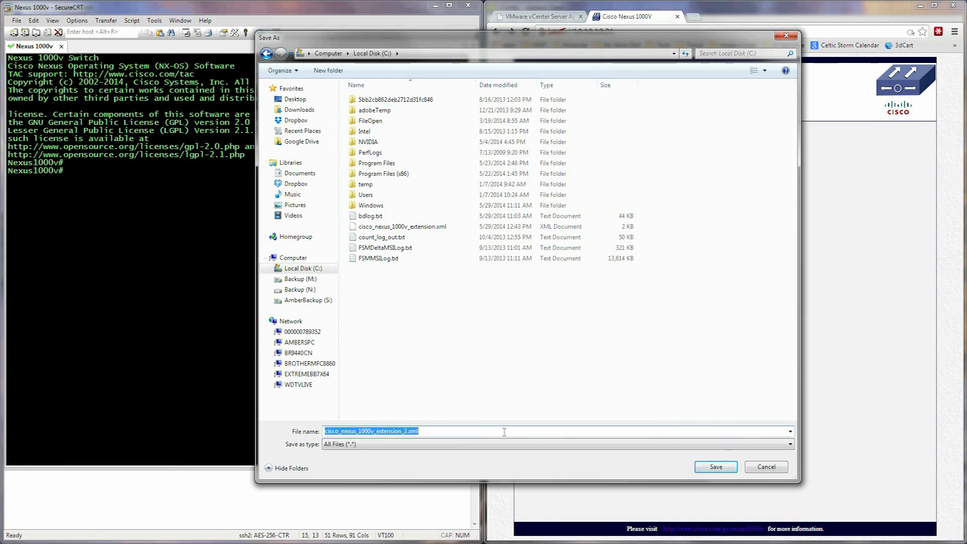
left_click(504, 432)
key("Left")
key("Left")
key("Left")
key("Left")
key("Left")
key("Left")
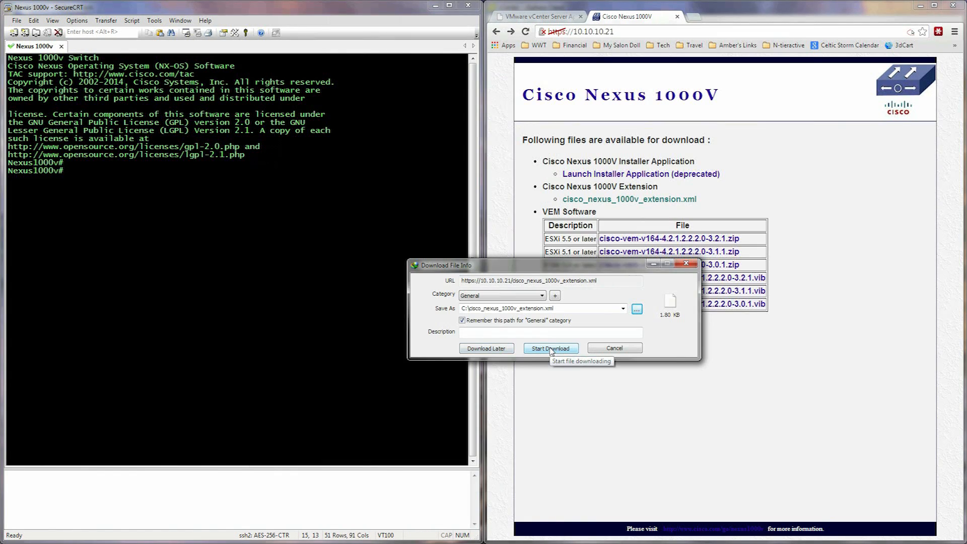
left_click(550, 348)
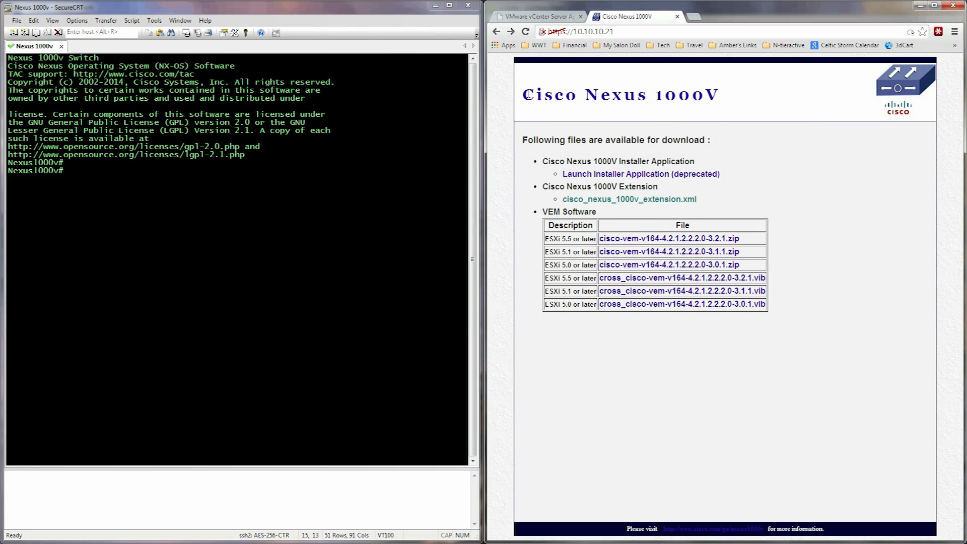
left_click_drag(525, 92, 743, 103)
left_click(745, 108)
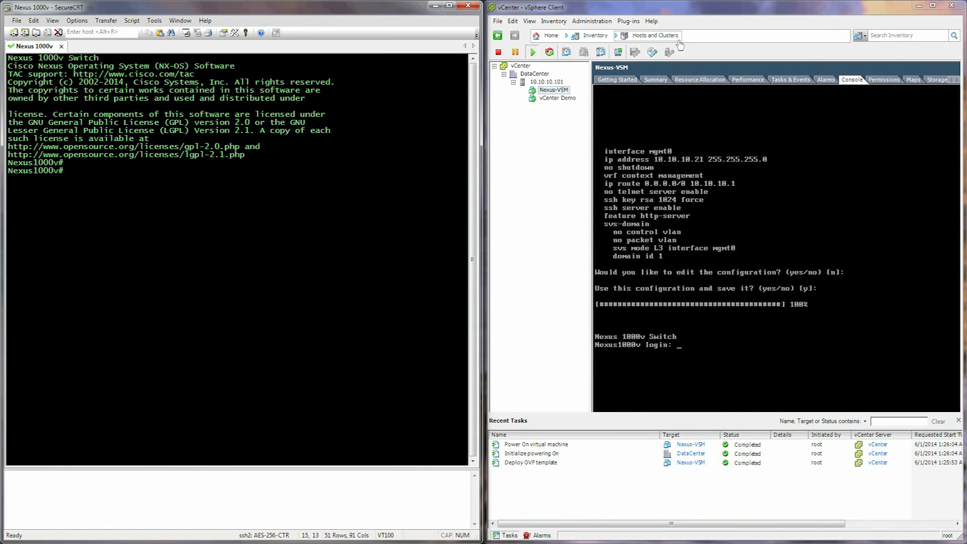
Switch to the vSphere Client and begin registering a new plug-in through the Plug-in Manager.
left_click(619, 10)
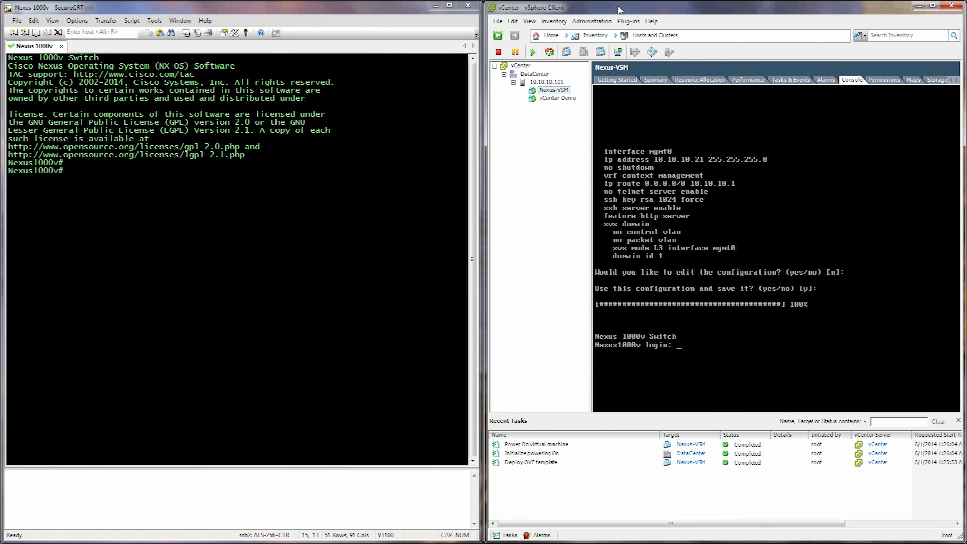
left_click(628, 22)
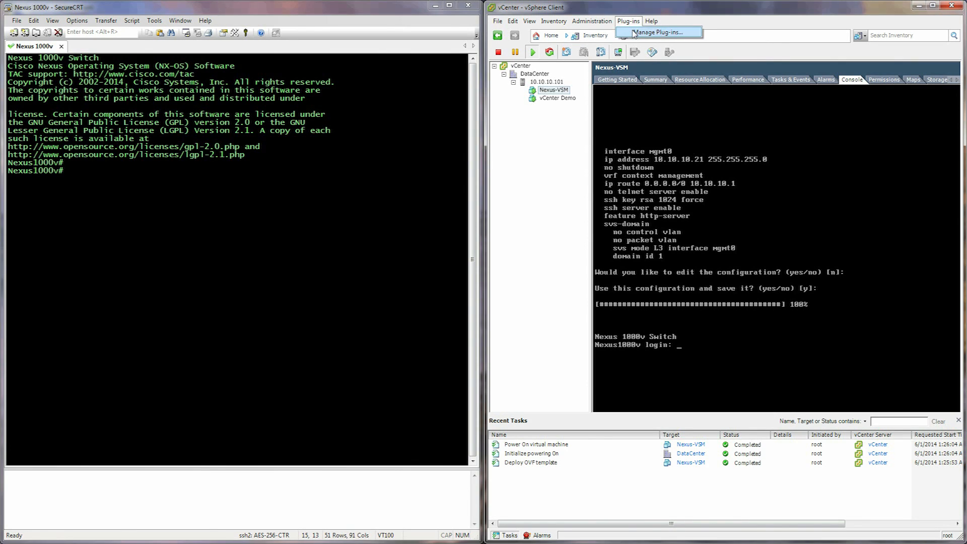
left_click(655, 32)
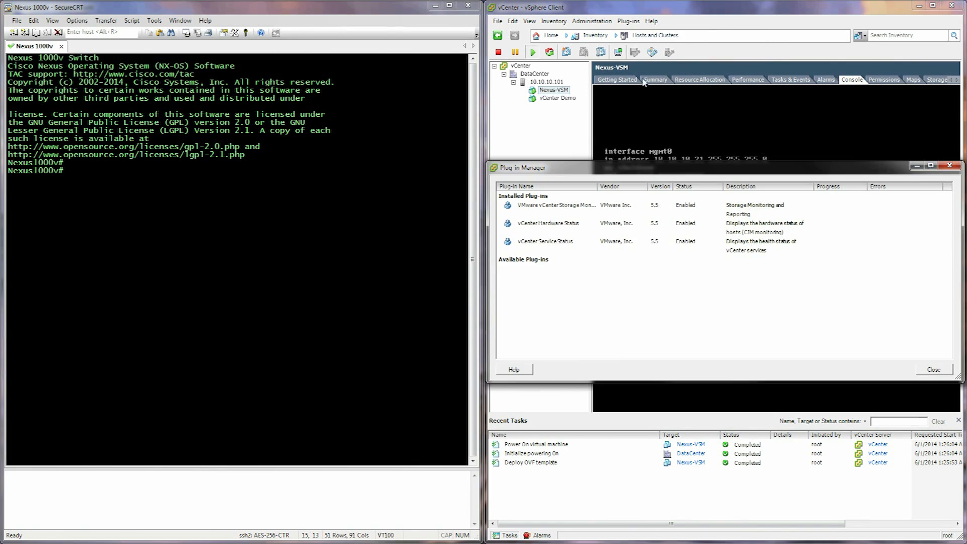
right_click(607, 289)
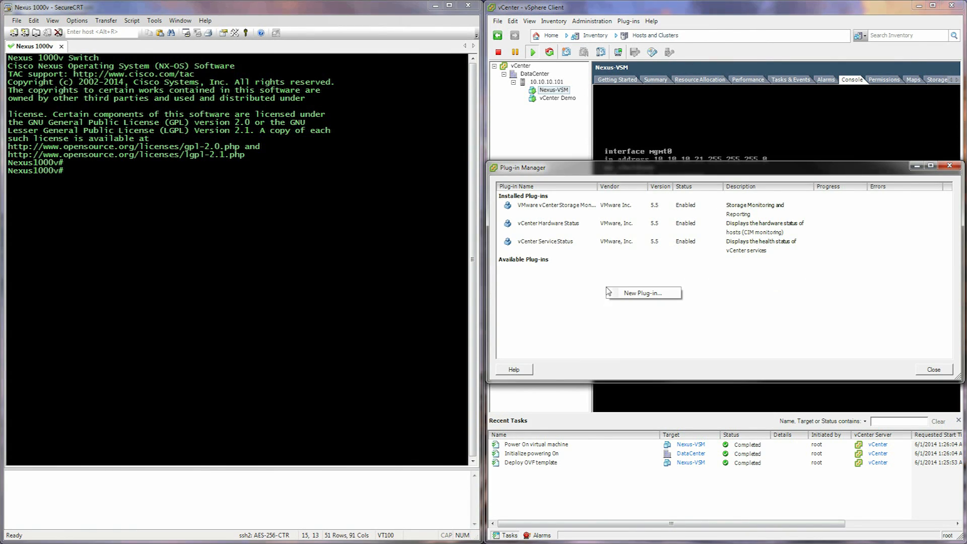
left_click(650, 295)
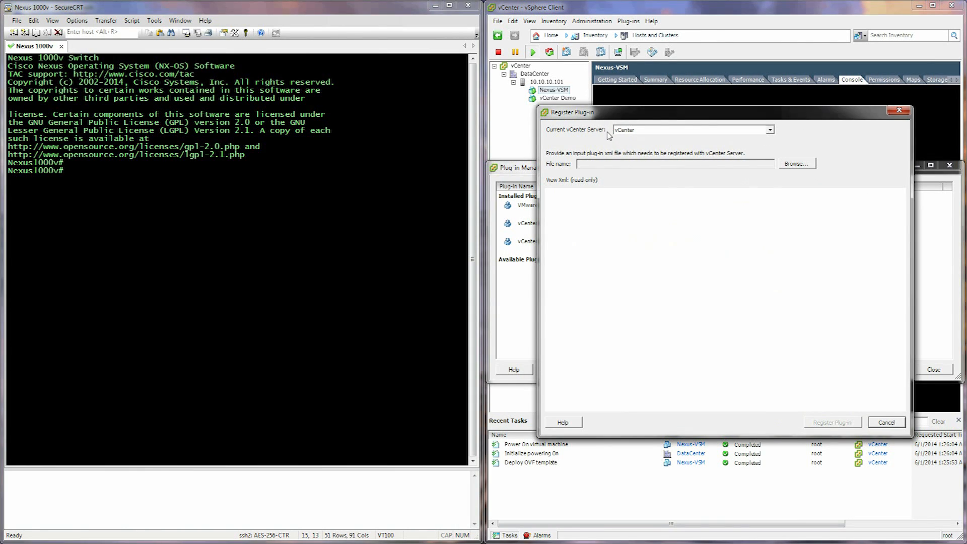
Load cisco_nexus_1000v_extension.xml from Local Disk (C:) as the plug-in file for the vCenter server.
left_click(805, 169)
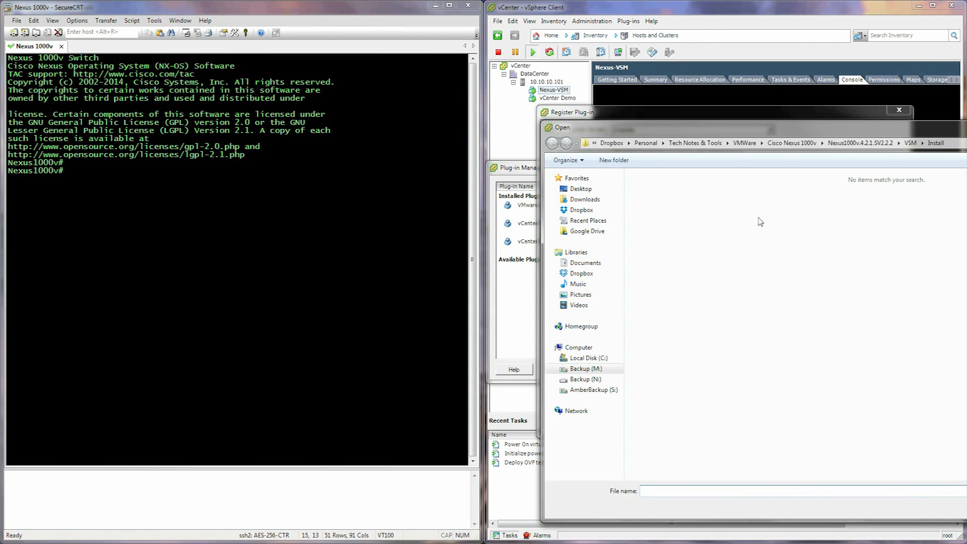
left_click(379, 280)
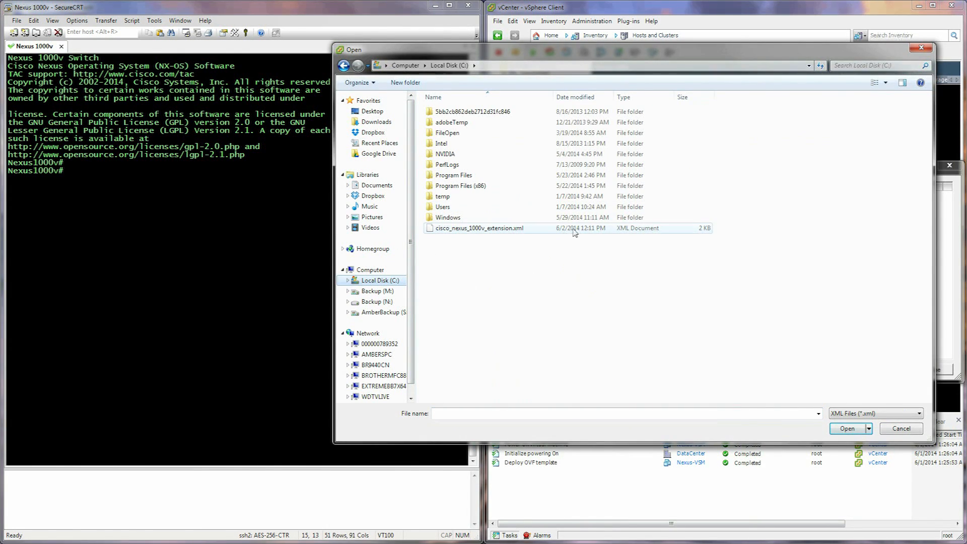
double_click(455, 228)
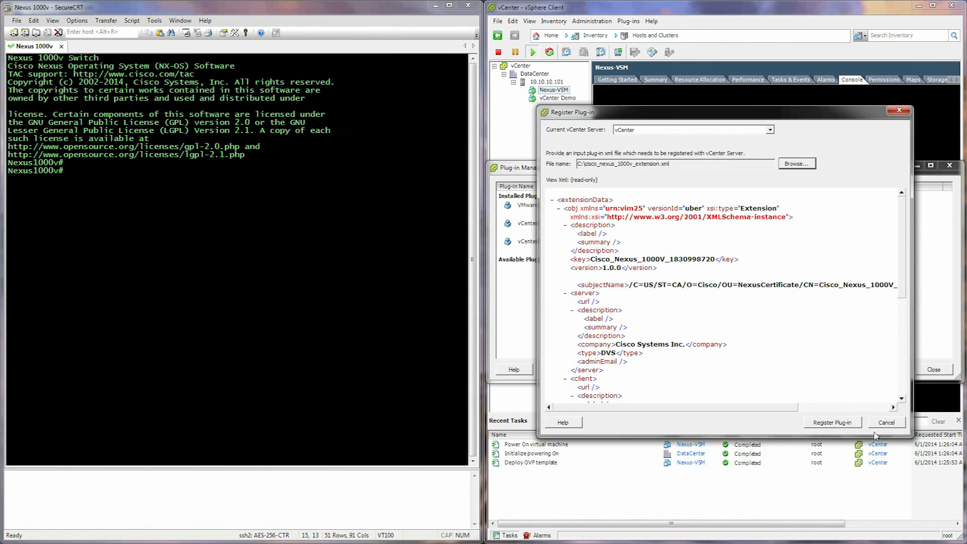
Register the Cisco Nexus 1000V plug-in, ignoring the certificate warning, and widen the Plug-in Name column in the Plug-in Manager.
left_click(840, 425)
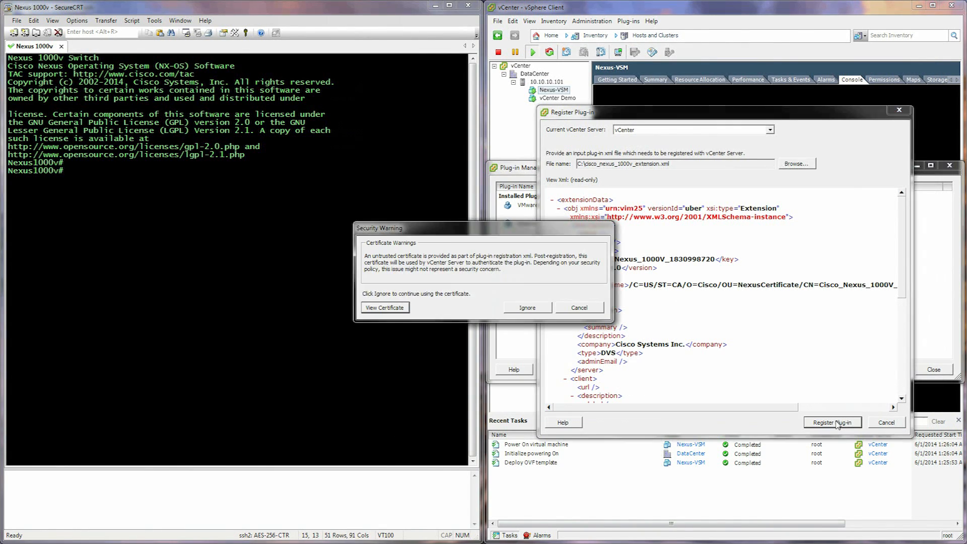
left_click(527, 309)
left_click(569, 317)
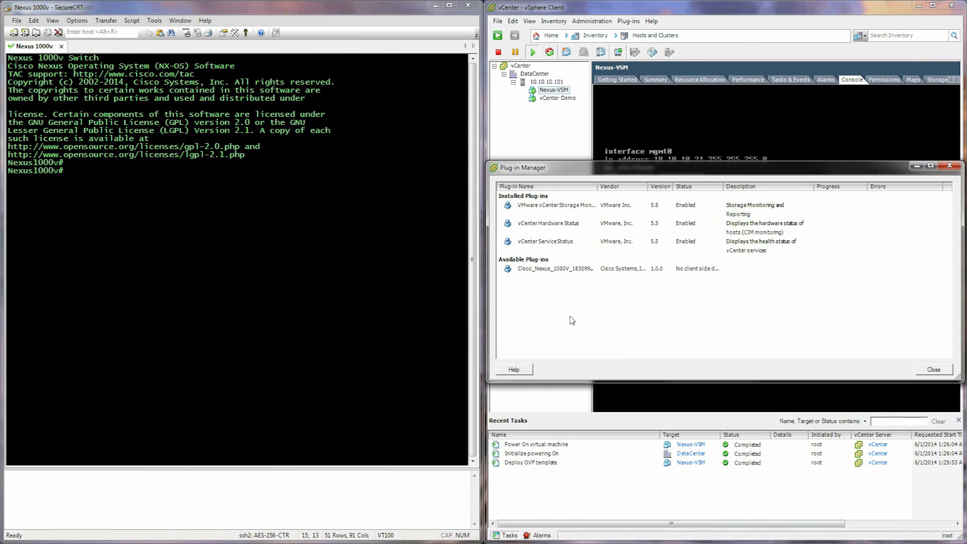
left_click_drag(597, 186, 635, 186)
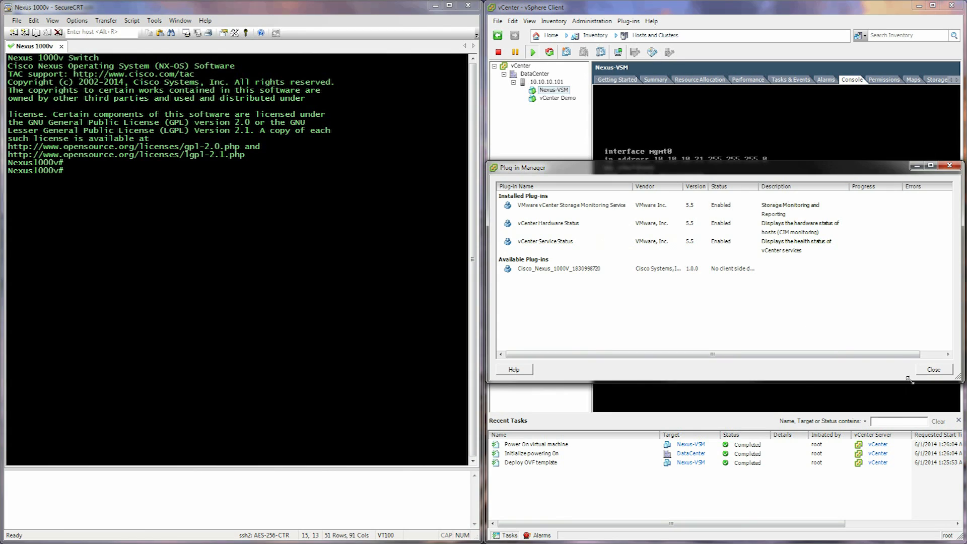